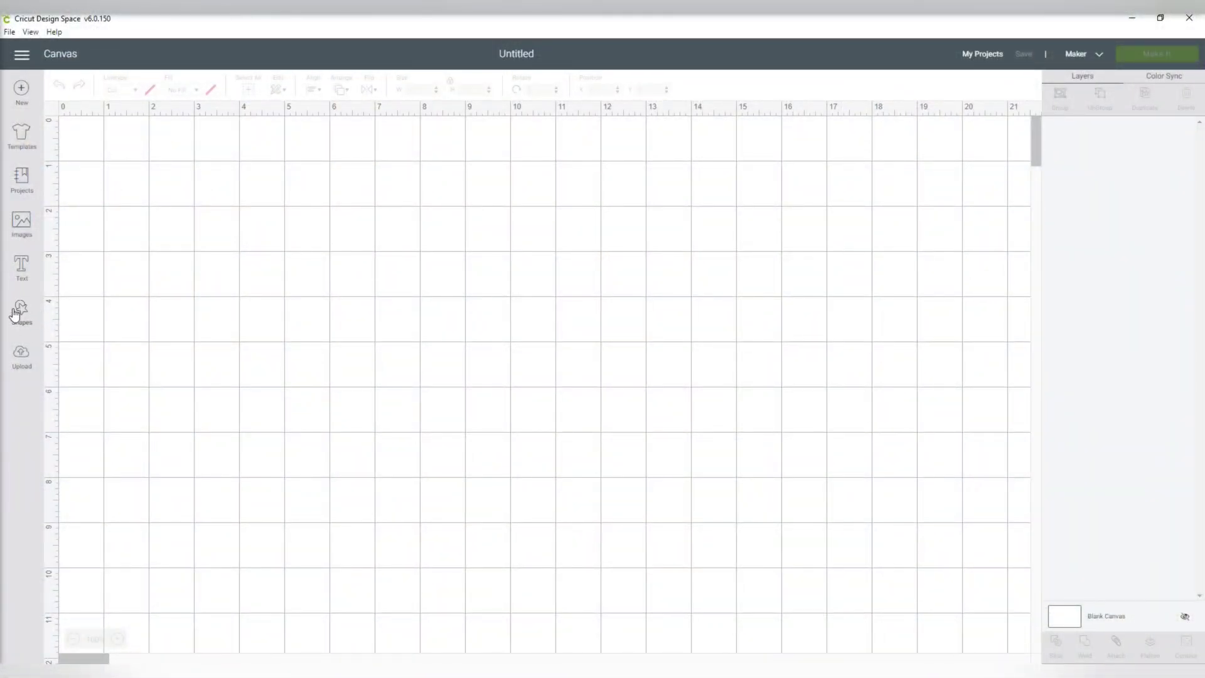
- Add a square and resize it to 24 × 32 inches with the size lock off
left_click(23, 317)
left_click(79, 230)
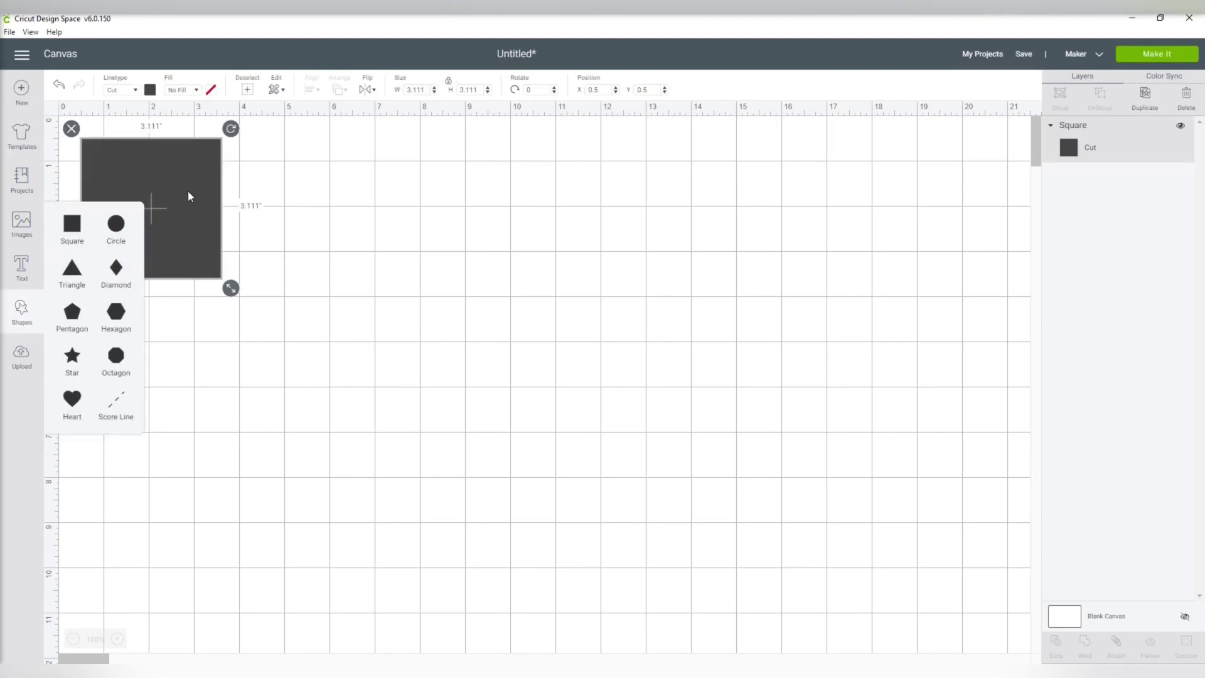
left_click_drag(156, 199, 271, 254)
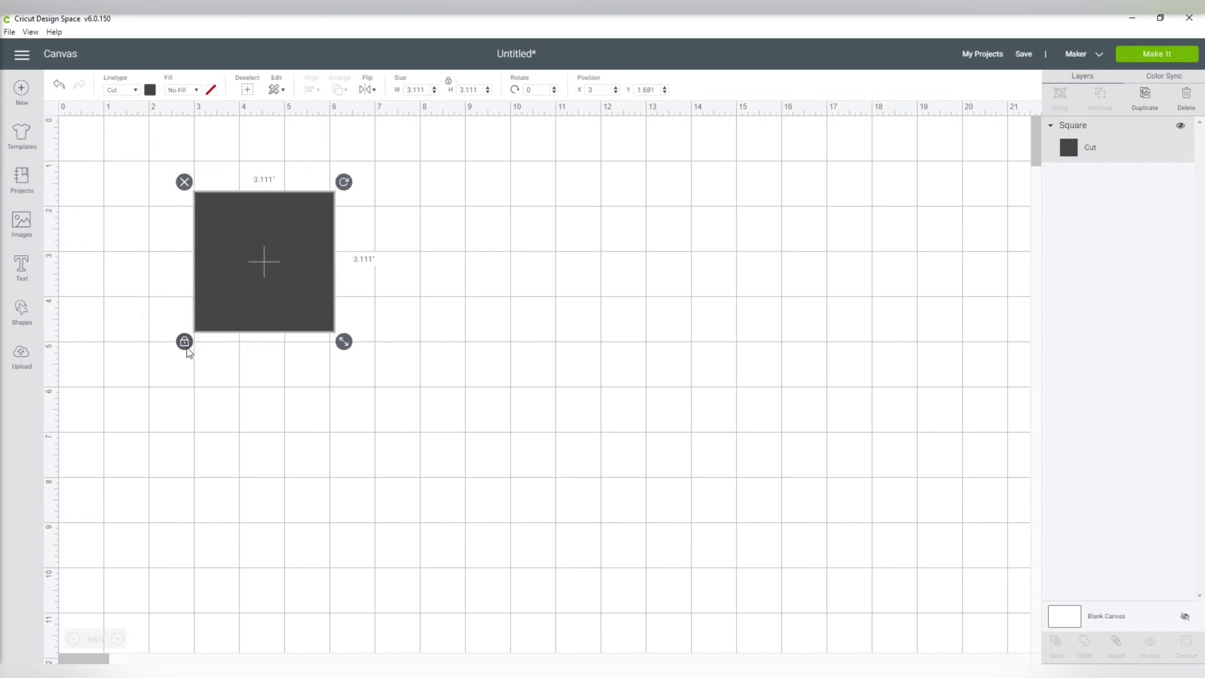
left_click(186, 346)
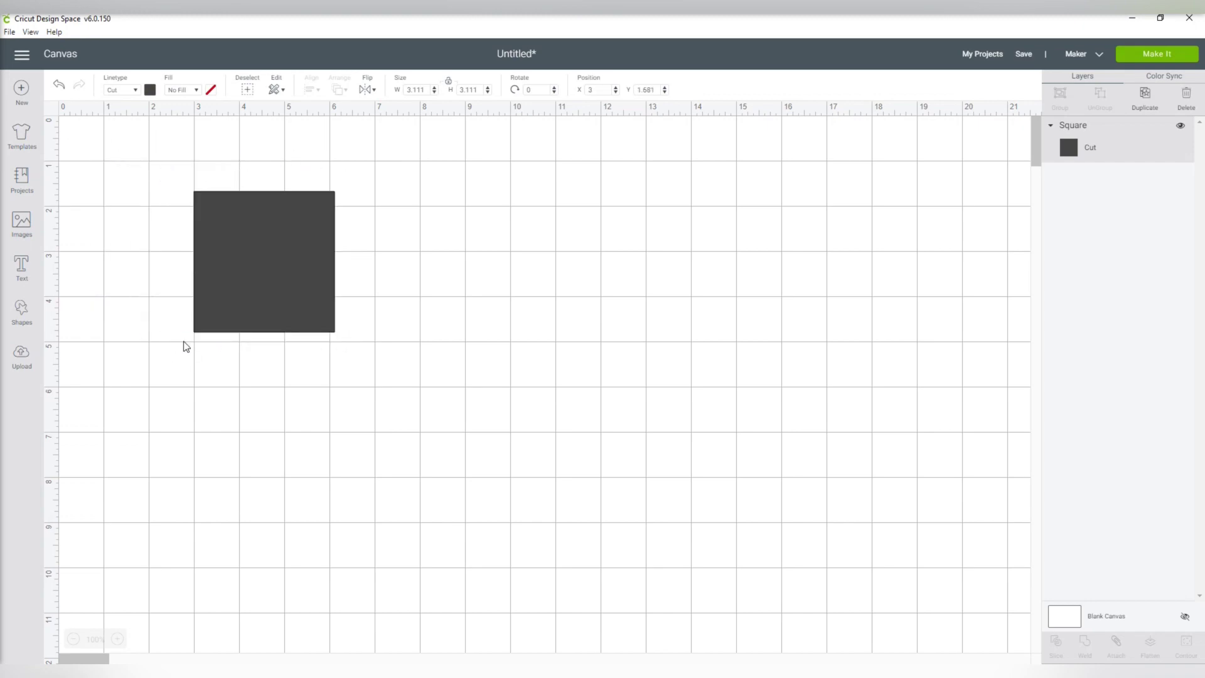
left_click(416, 93)
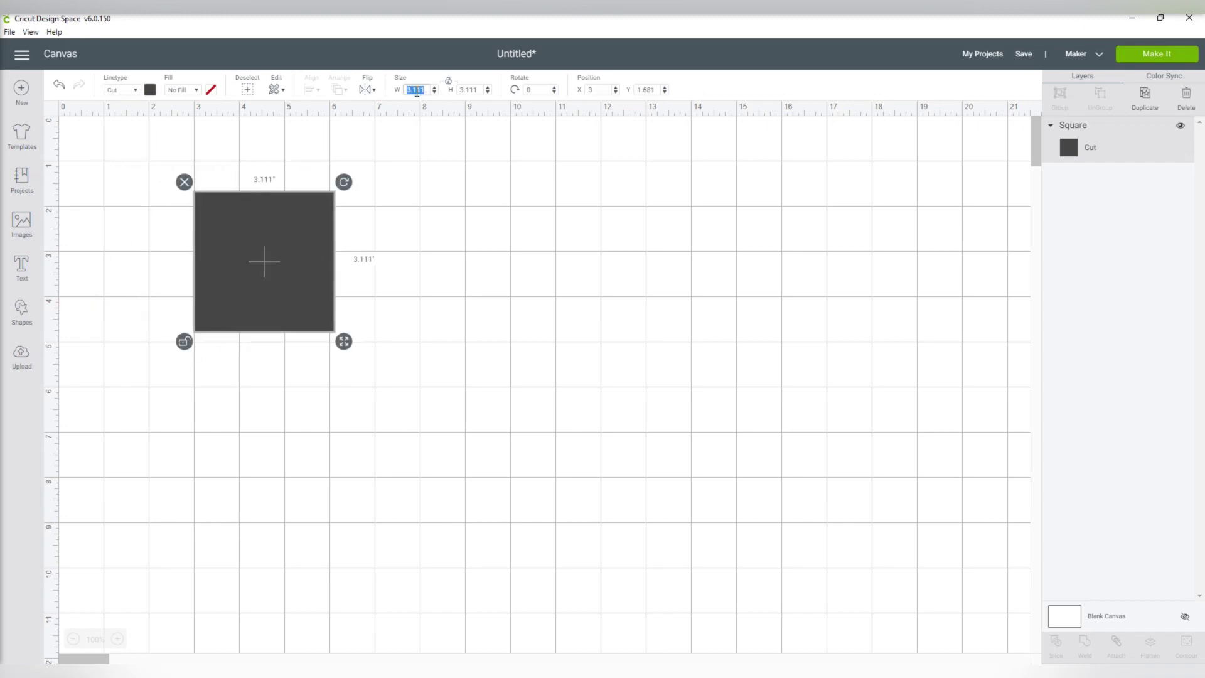
key("Tab")
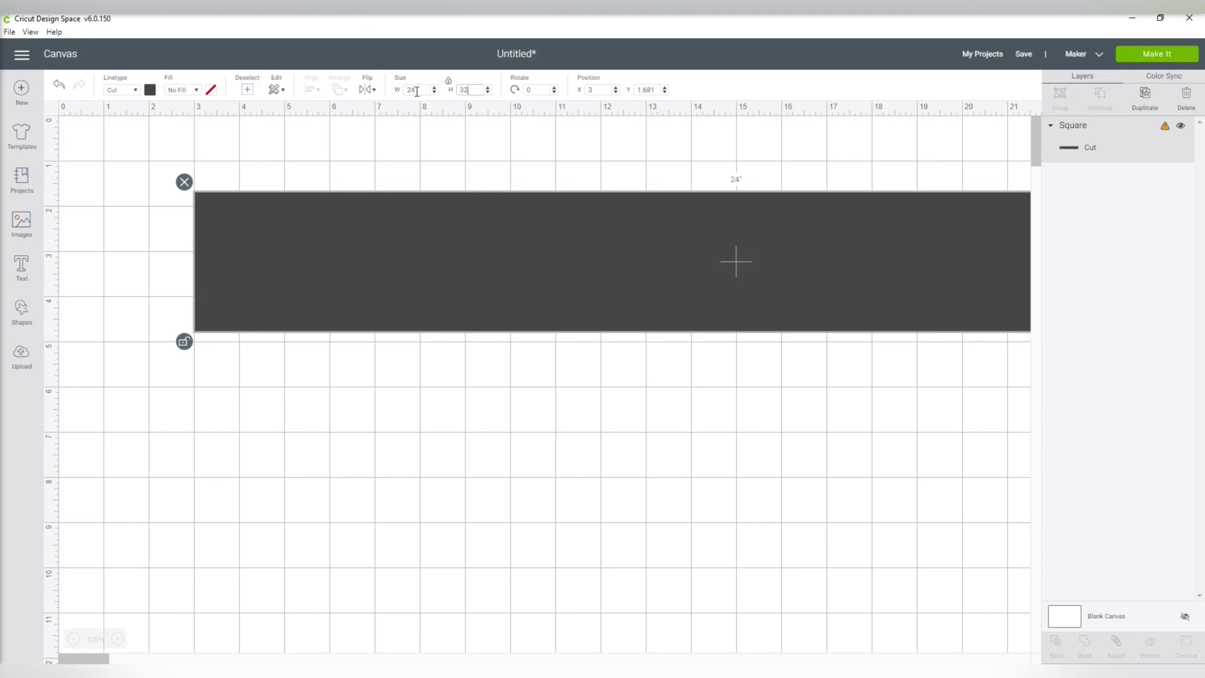
type("32")
key("Return")
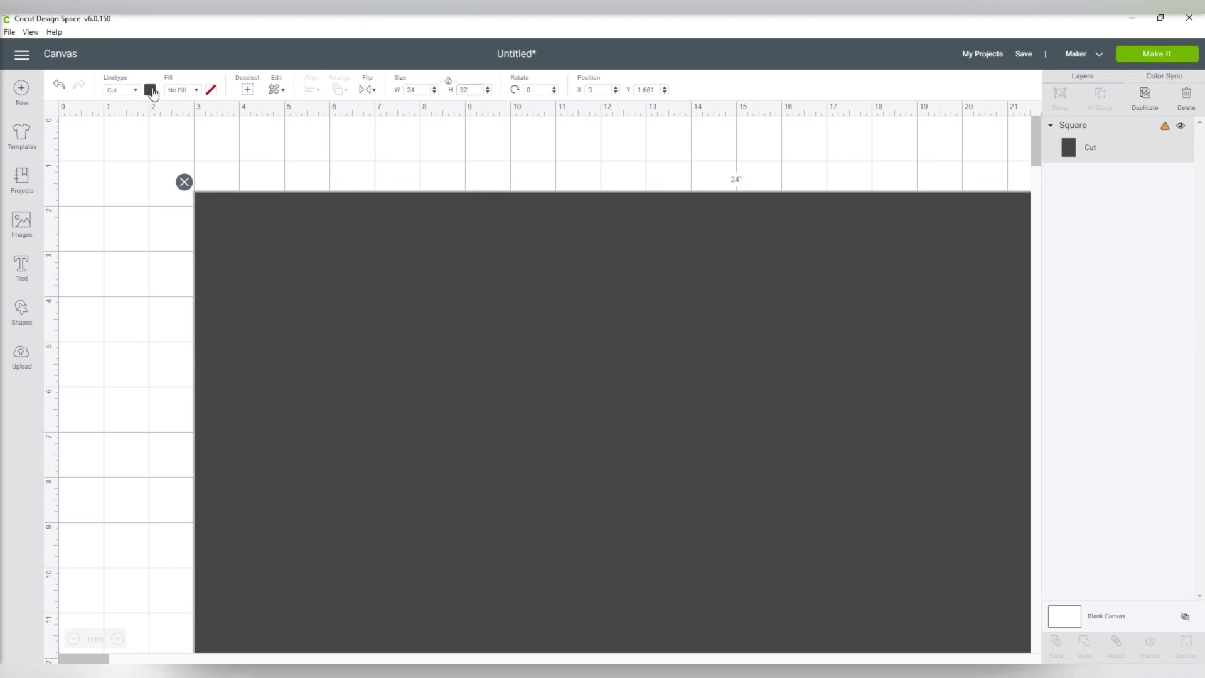
- Colour the rectangle white and centre it on the zoomed-out canvas
left_click(150, 90)
left_click(163, 200)
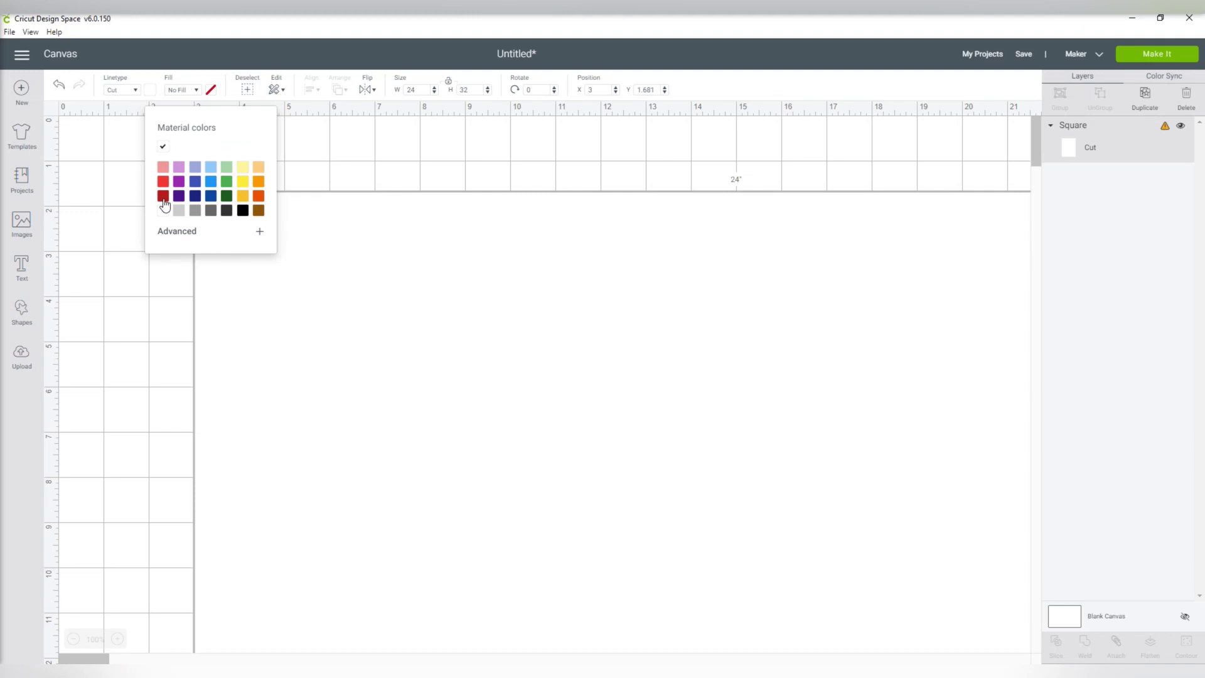
left_click(379, 238)
left_click(74, 638)
left_click(74, 639)
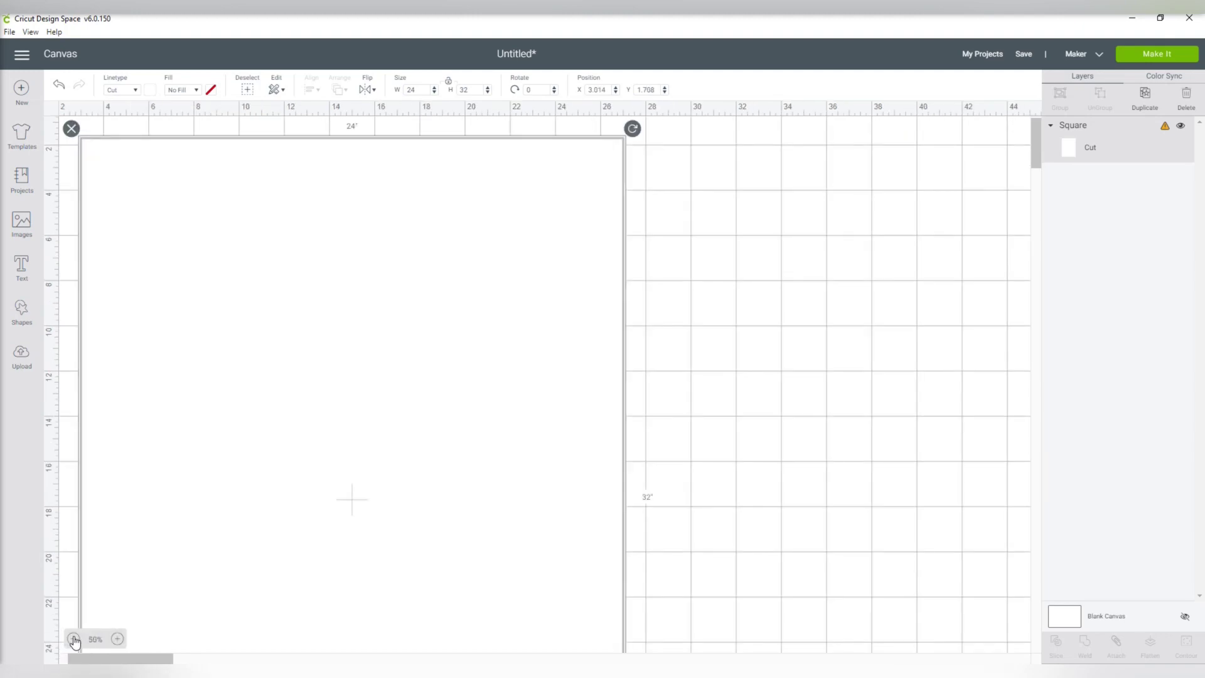
left_click(73, 639)
left_click_drag(215, 318, 510, 341)
left_click(278, 338)
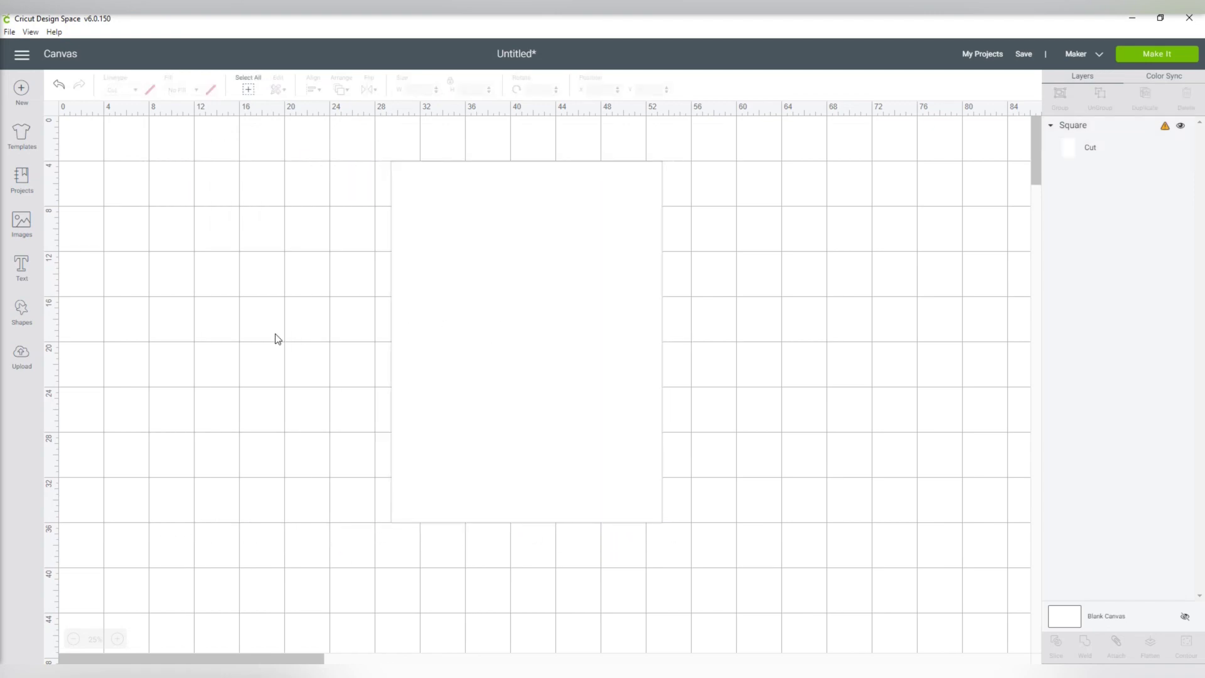
- Type the two names as stacked text in Angella Gardness, enlarged to about 25 × 28 inches
left_click(21, 266)
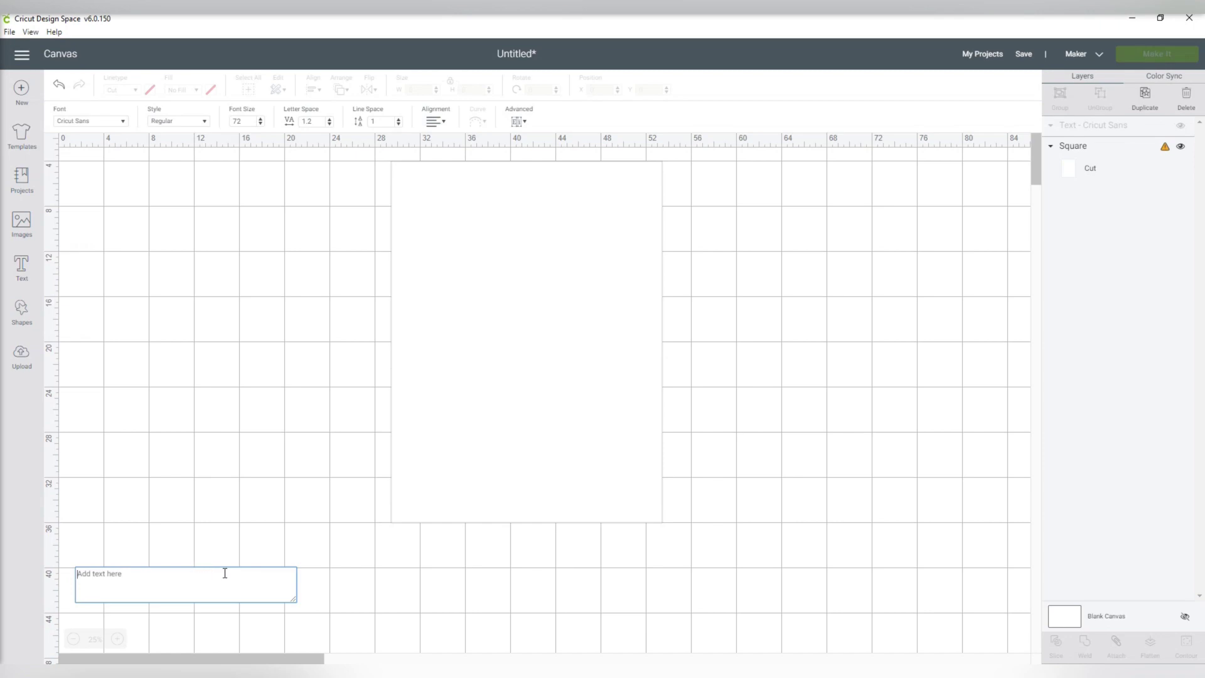
type("Olivia ")
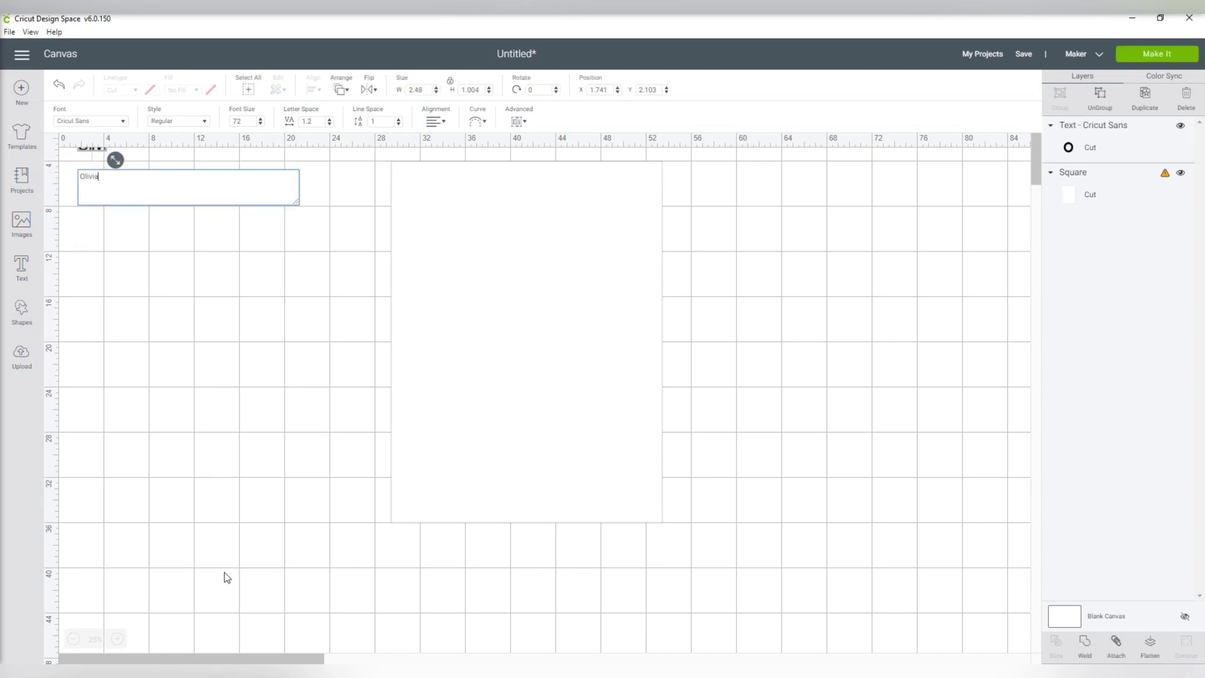
type("Geno")
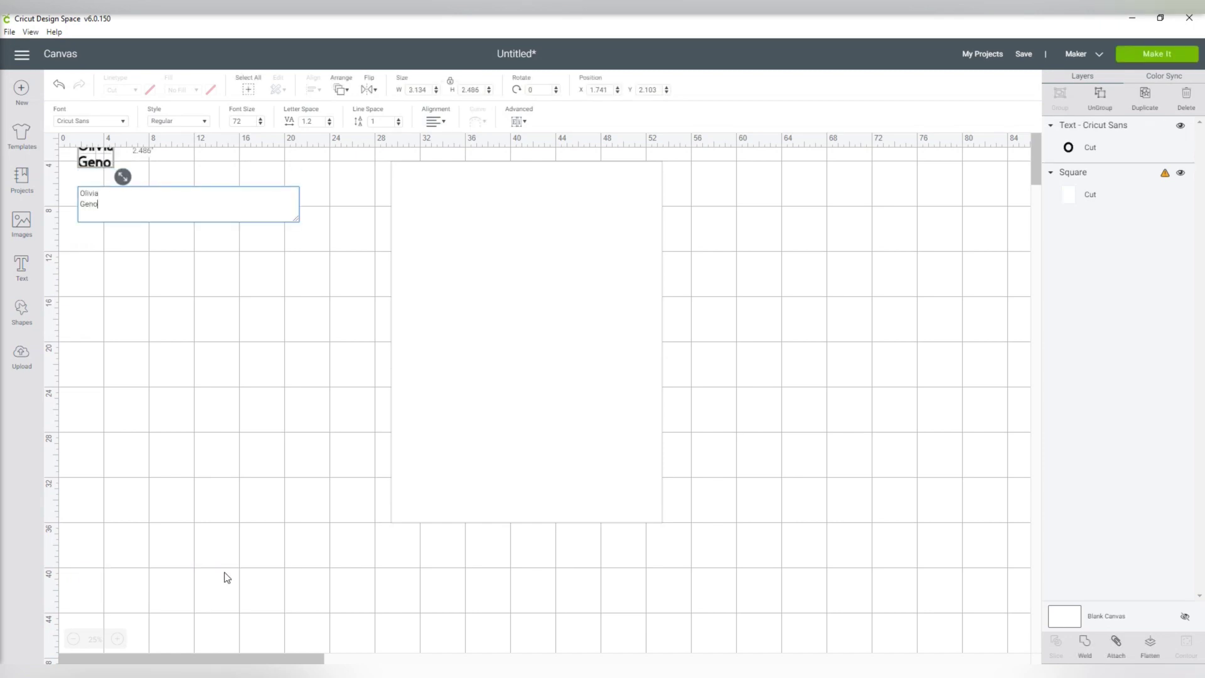
left_click_drag(95, 160, 337, 418)
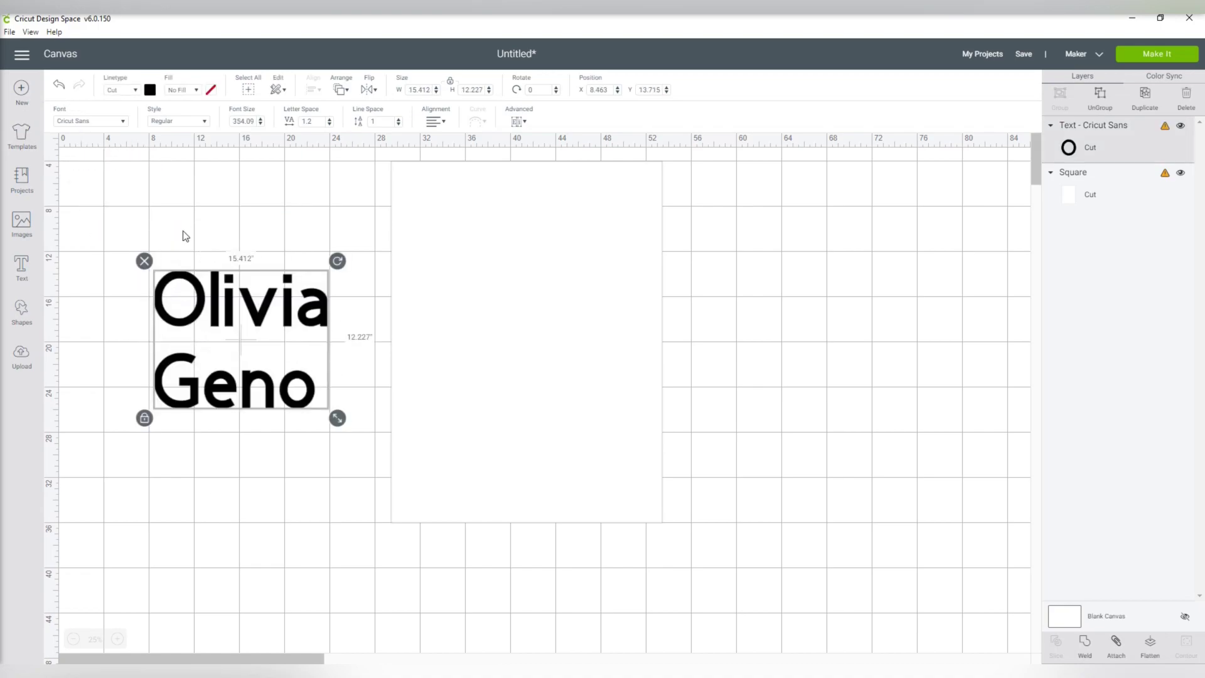
left_click(92, 121)
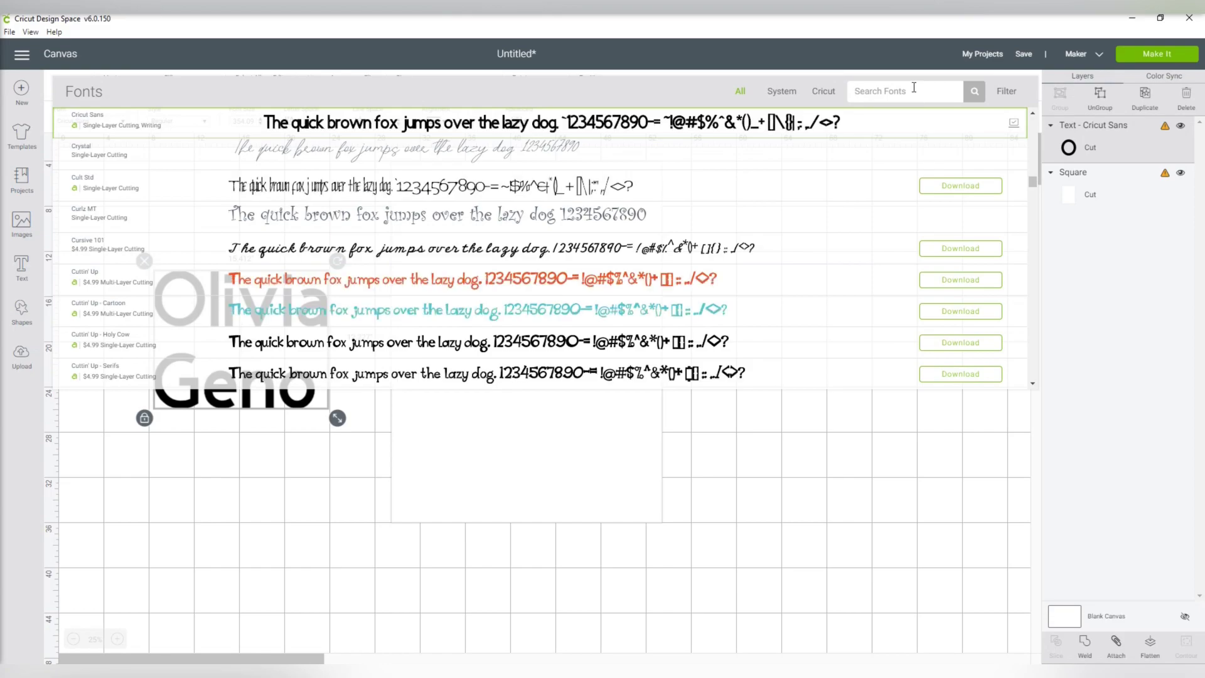
type("ange")
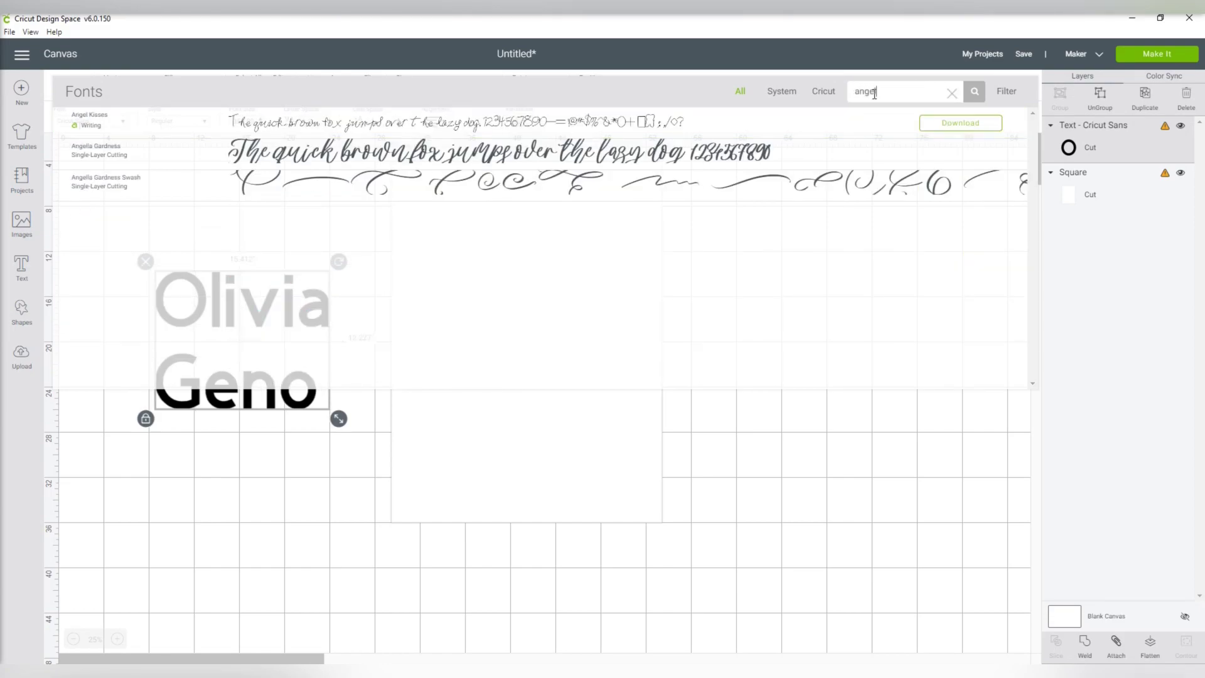
type("l")
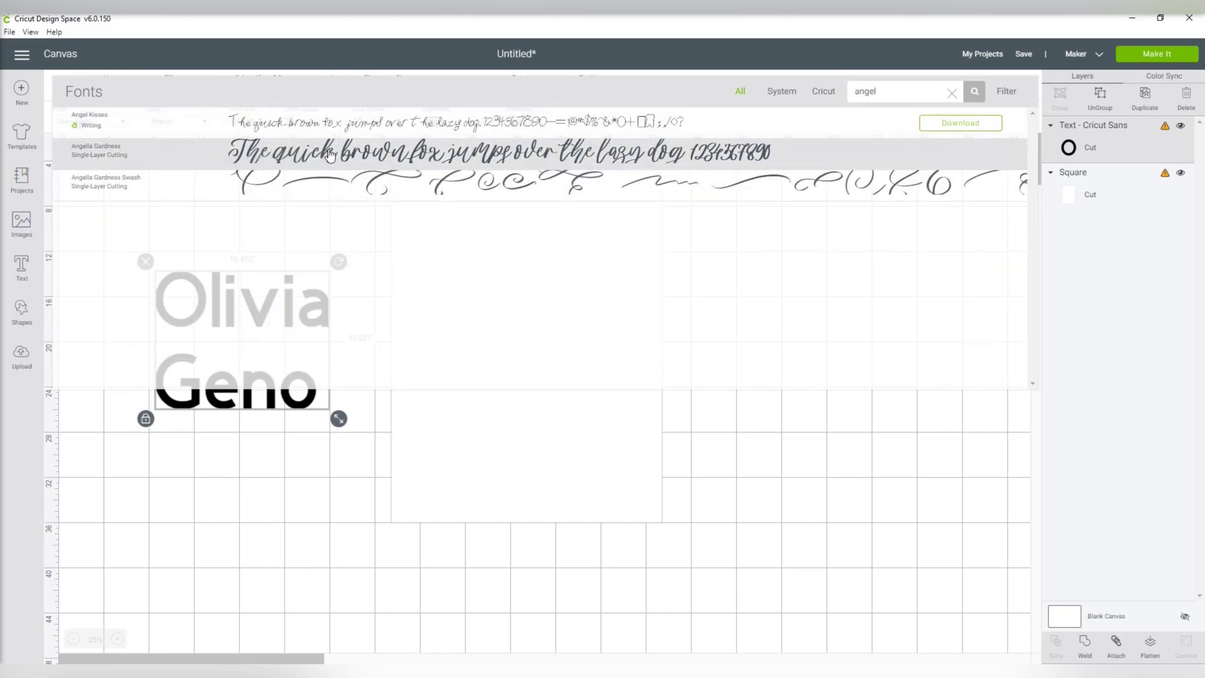
left_click(330, 152)
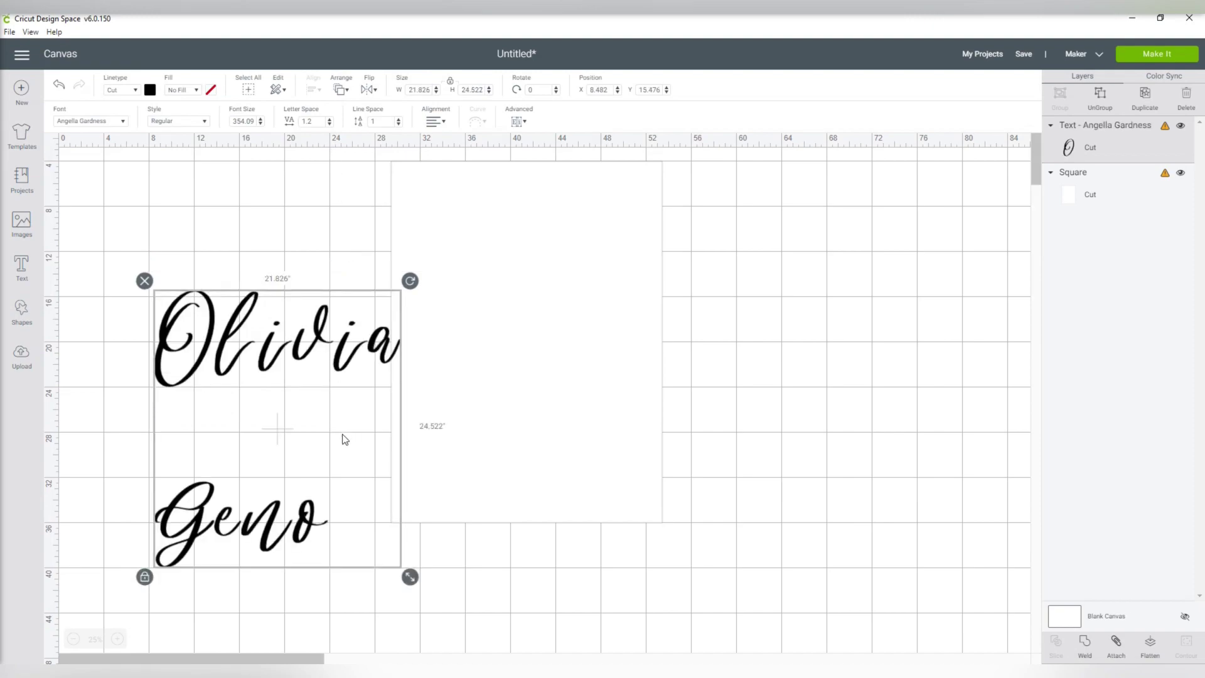
left_click_drag(410, 578, 451, 599)
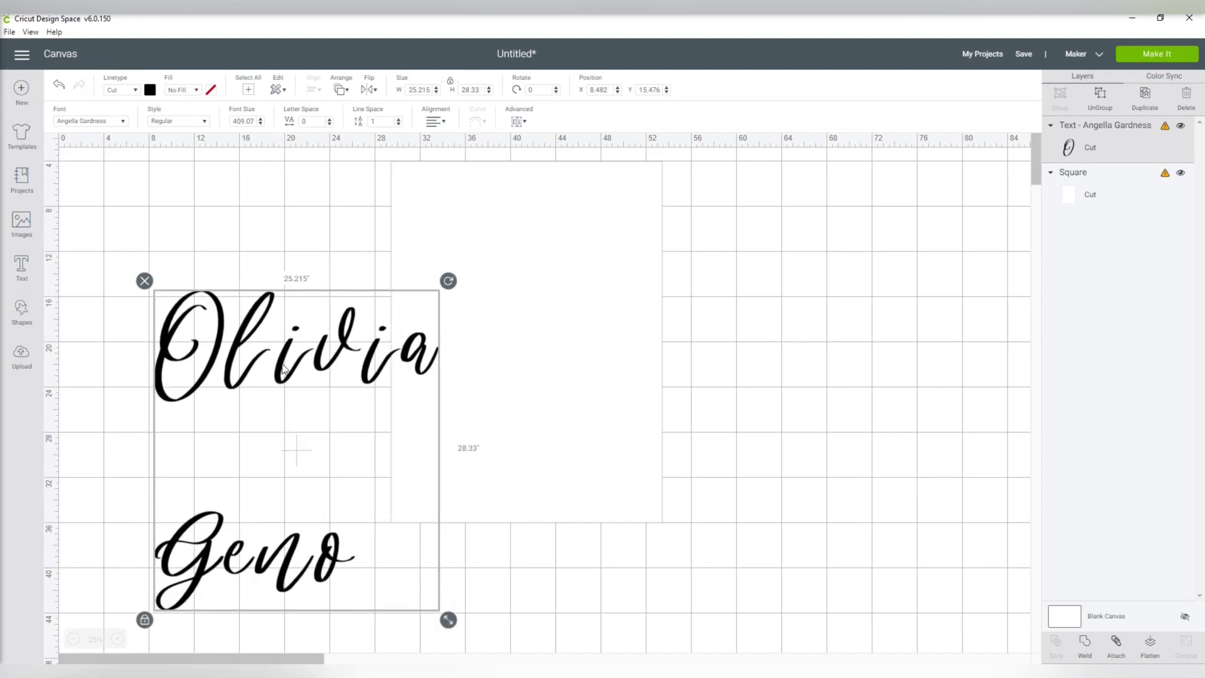
left_click_drag(284, 369, 300, 372)
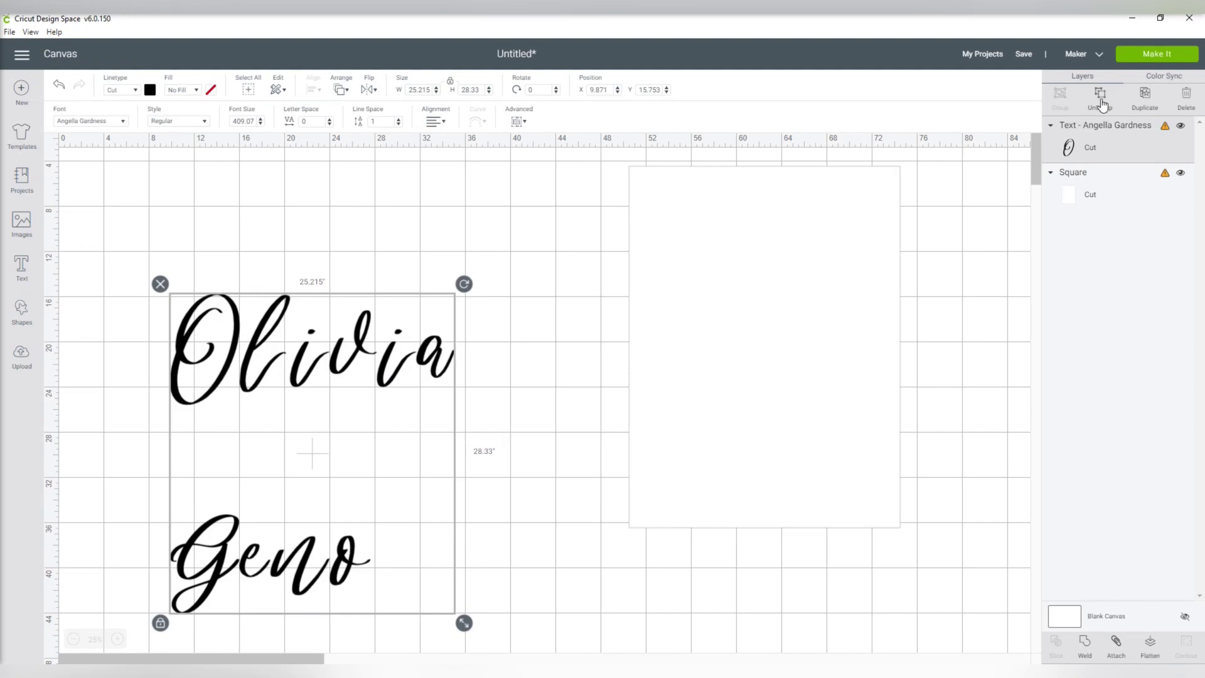
- Ungroup the names and slide the first name's letters together to close the gaps
left_click(1102, 104)
left_click(117, 638)
left_click(117, 638)
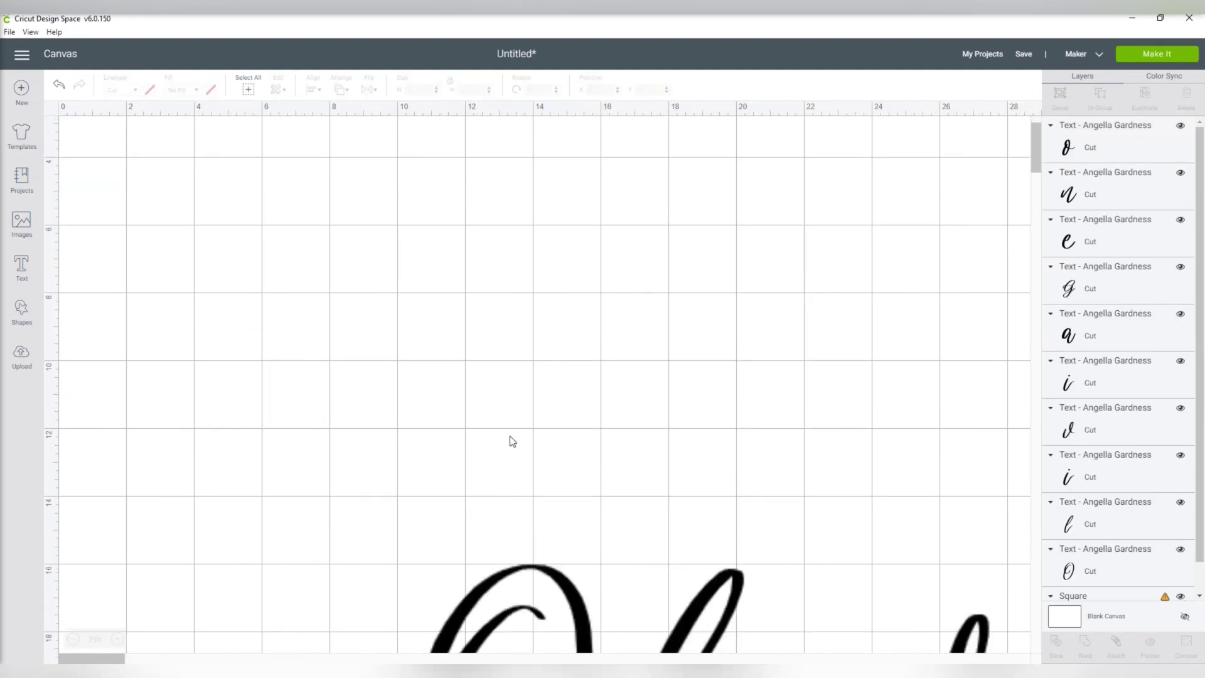
scroll(512, 441, "down", 7)
scroll(401, 468, "up", 2)
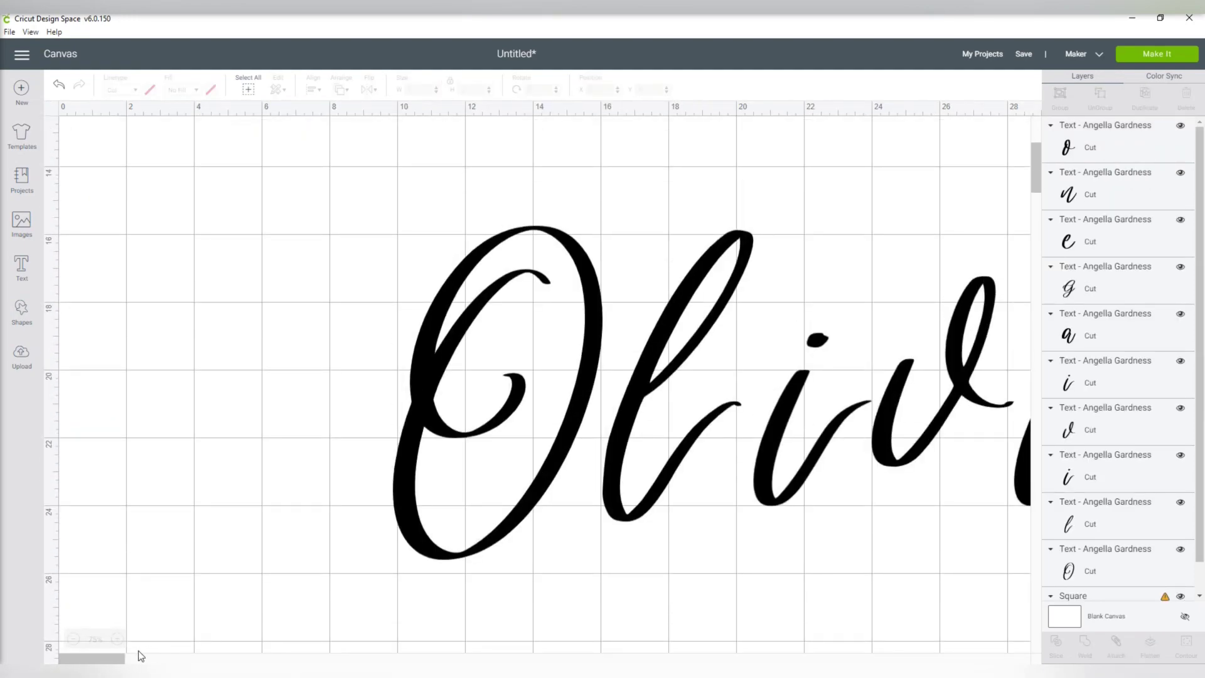
left_click_drag(131, 659, 163, 659)
left_click_drag(550, 455, 567, 447)
left_click_drag(784, 426, 753, 424)
left_click_drag(937, 439, 894, 439)
left_click_drag(439, 445, 499, 443)
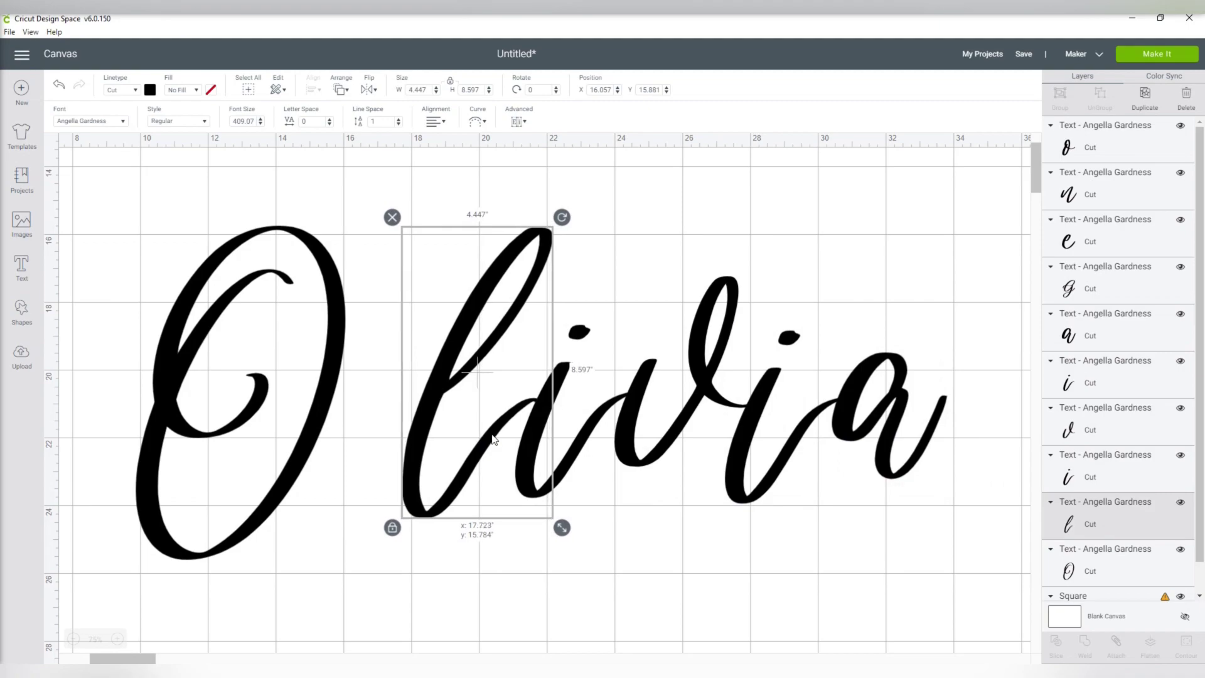
left_click_drag(292, 432, 347, 432)
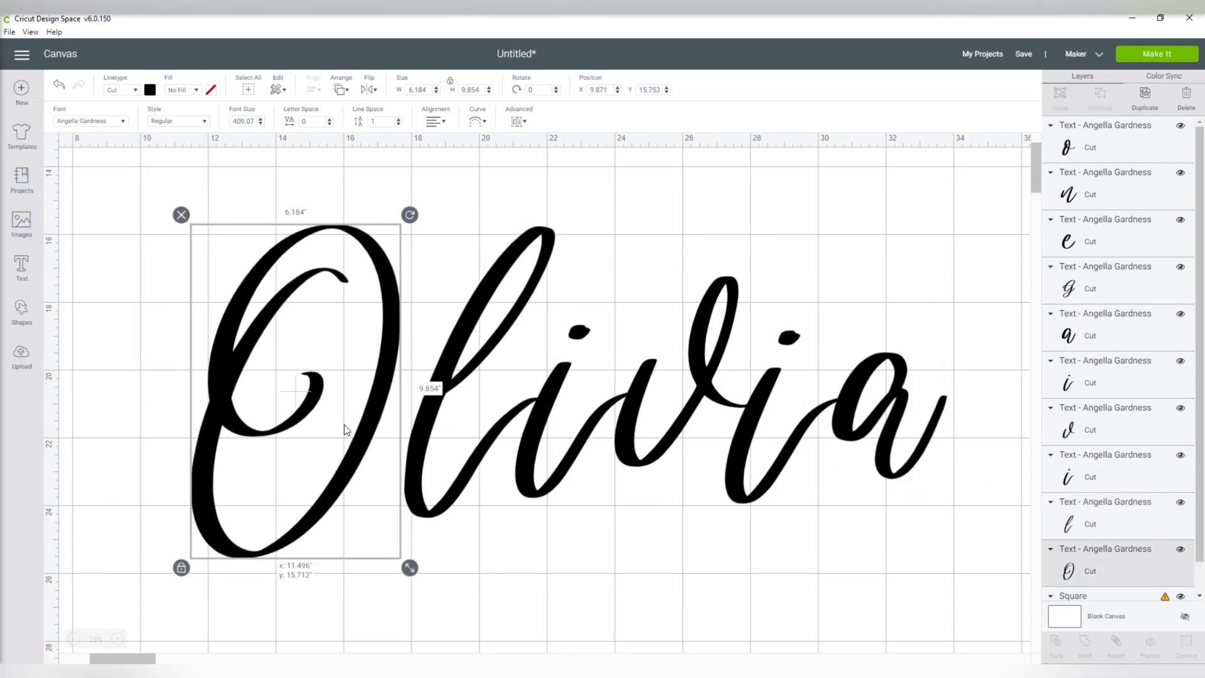
left_click(667, 546)
- Weld the first name into one shape and stack both names on the white rectangle
left_click_drag(163, 175, 928, 502)
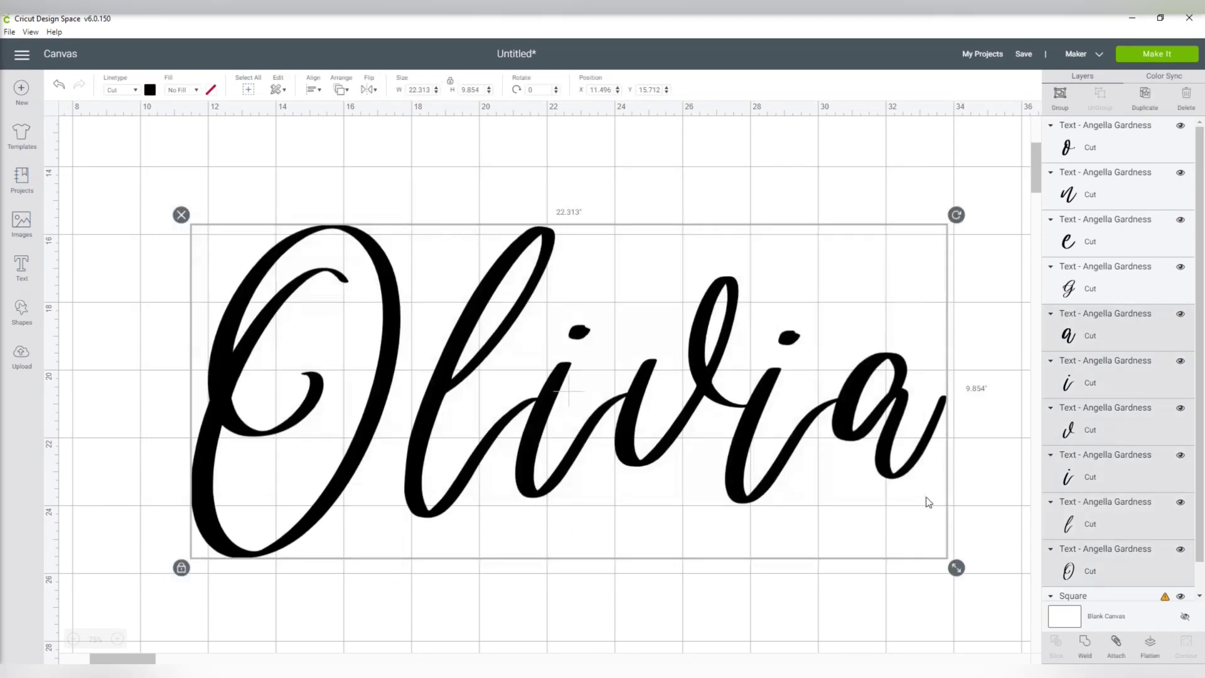
left_click(1084, 641)
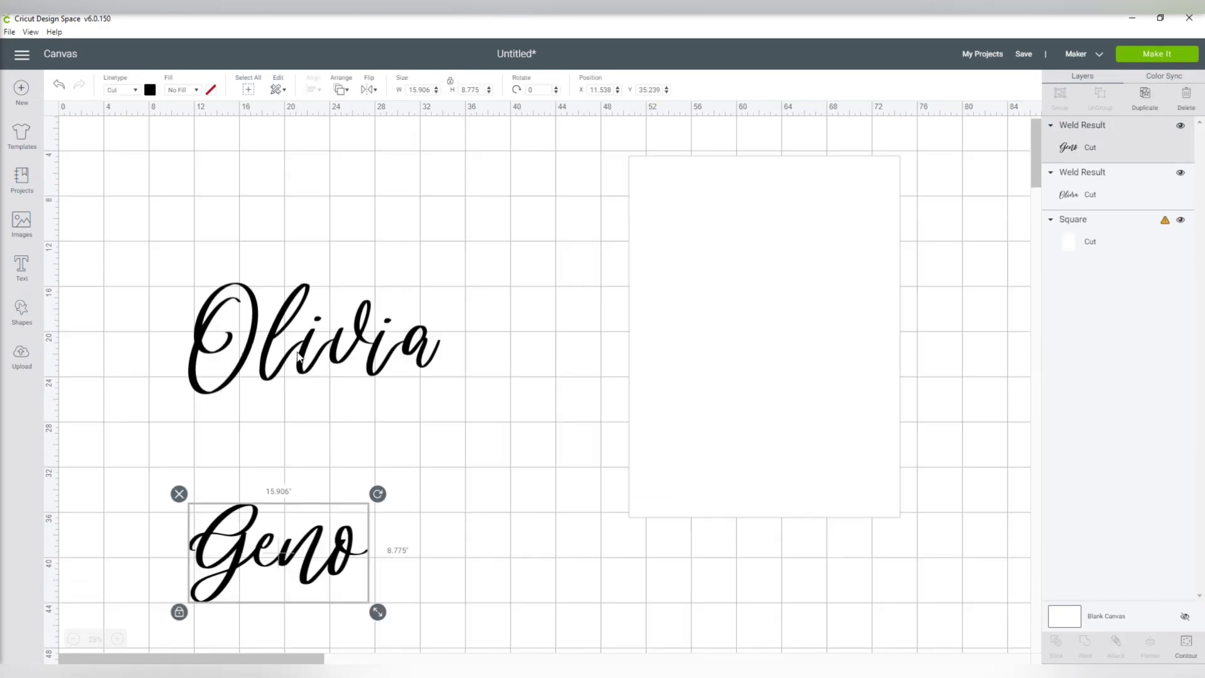
left_click_drag(298, 356, 797, 303)
left_click_drag(910, 347, 884, 327)
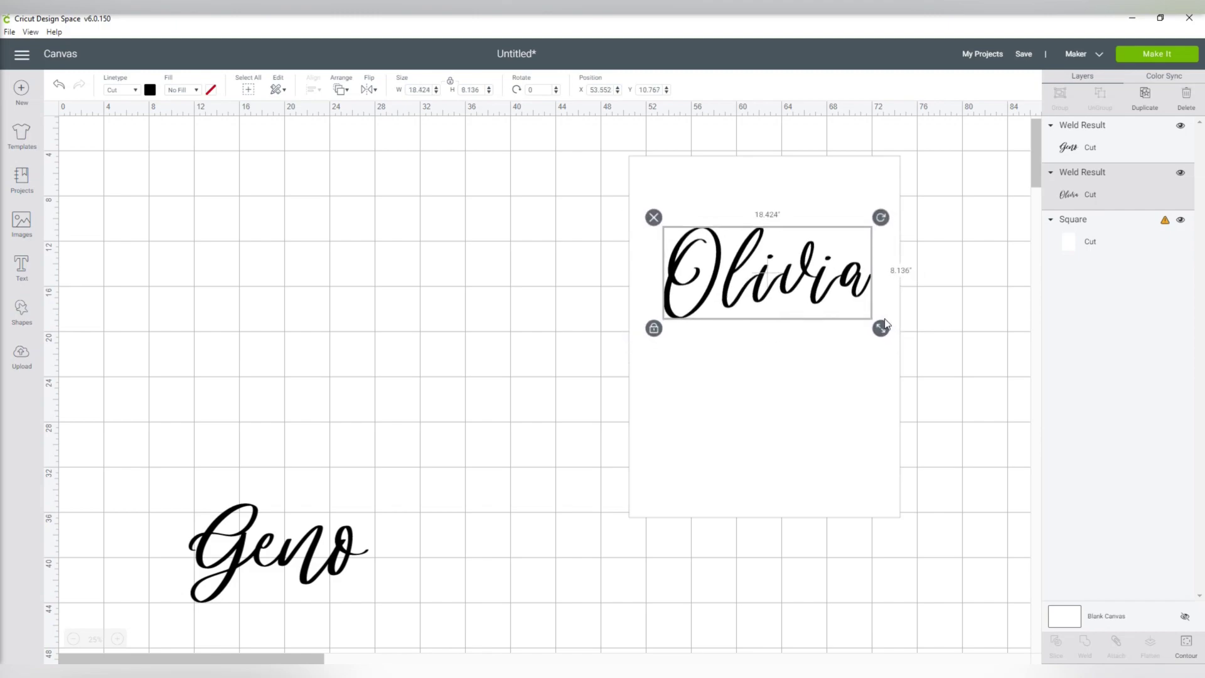
left_click_drag(257, 576, 743, 417)
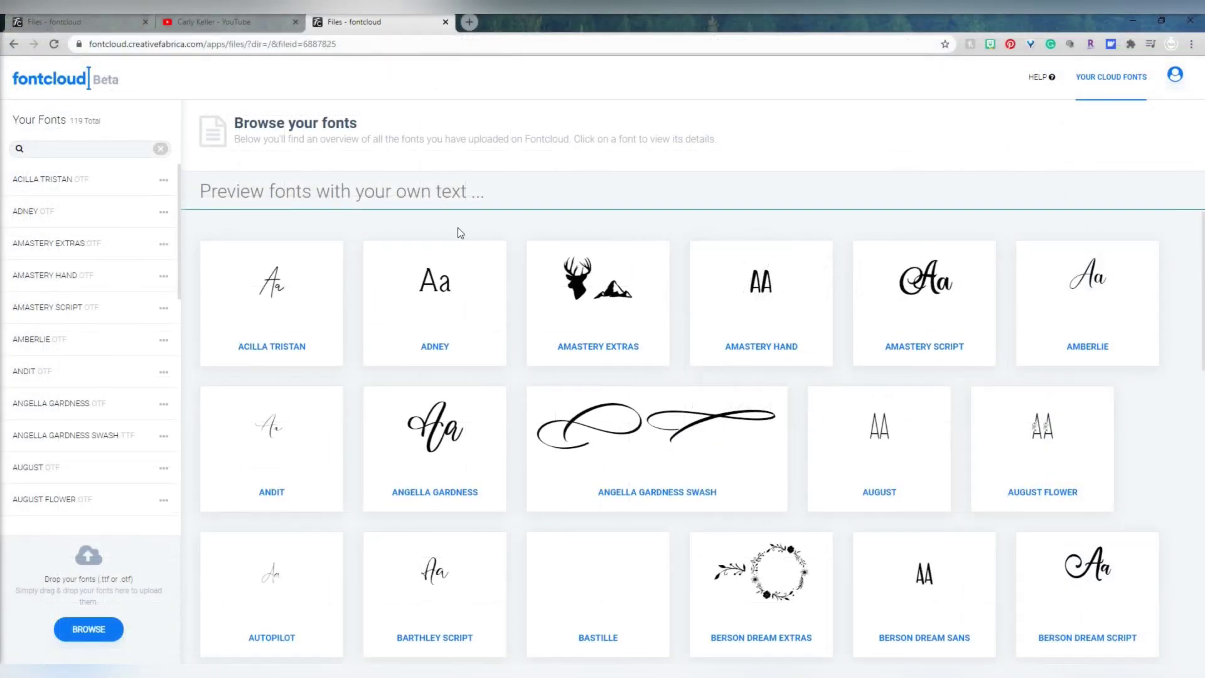
- Enter the couple's names as Fontcloud's custom preview text
left_click(460, 202)
type("Olivia")
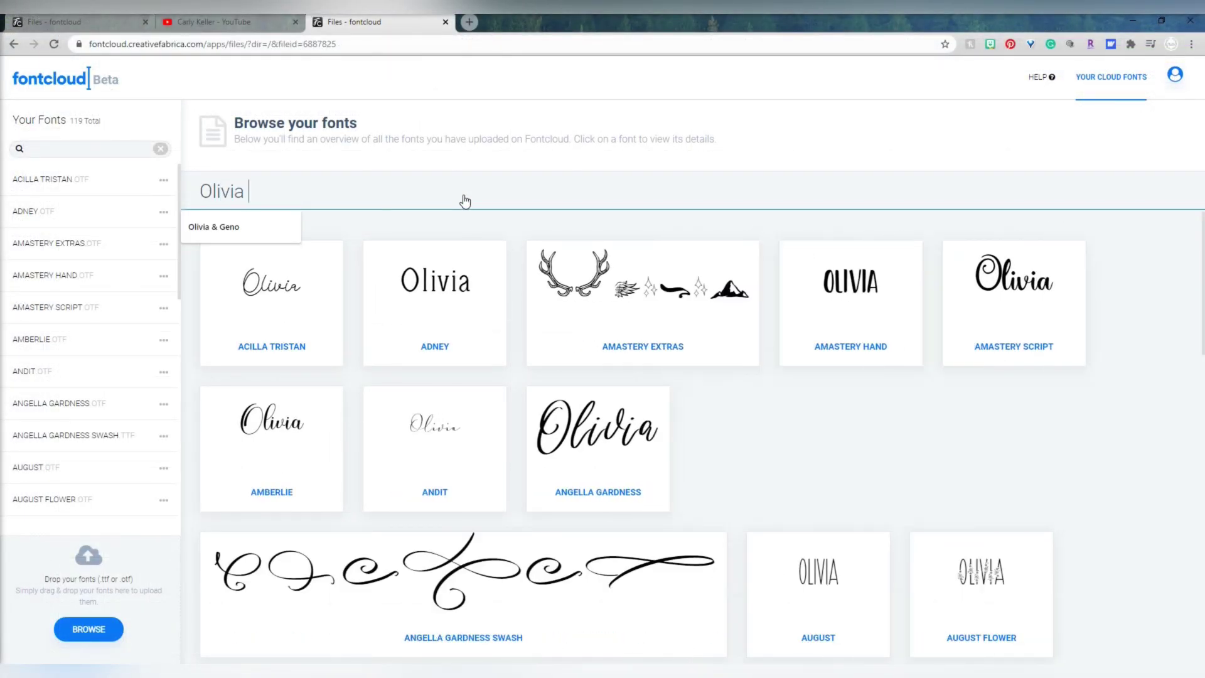
type(" Genop")
key("BackSpace")
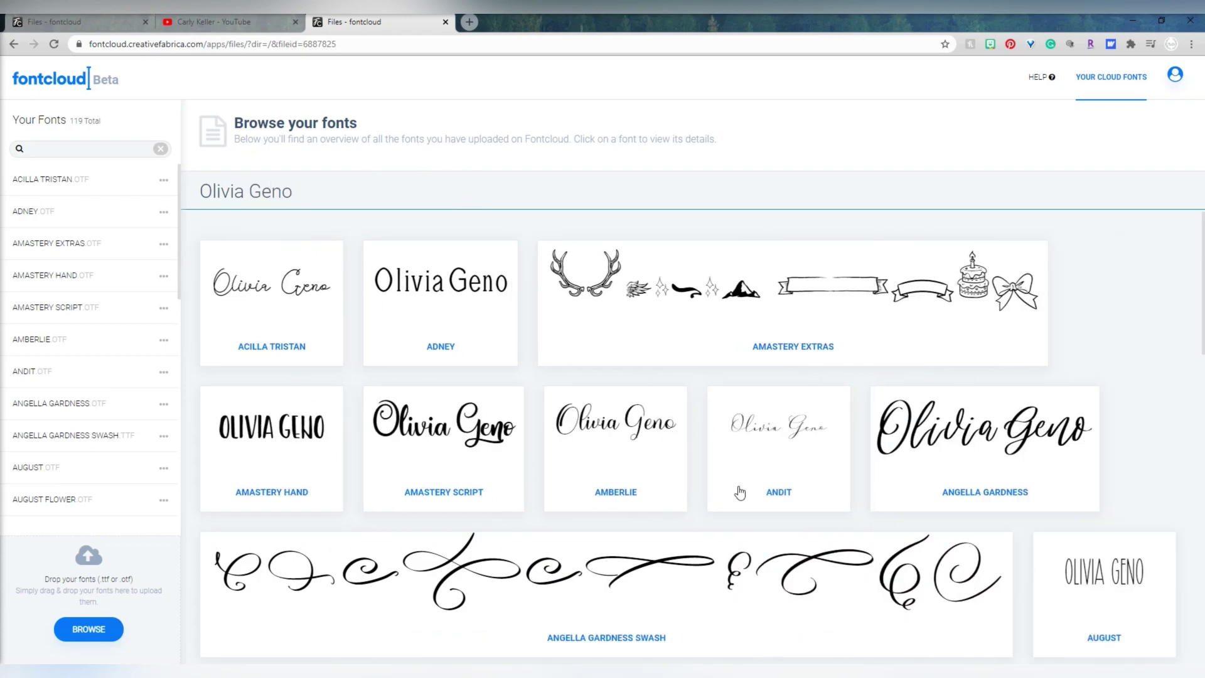
- Open Angella Gardness Swash and copy its heart flourish glyph to the clipboard
scroll(1201, 417, "down", 10)
scroll(1201, 417, "down", 1)
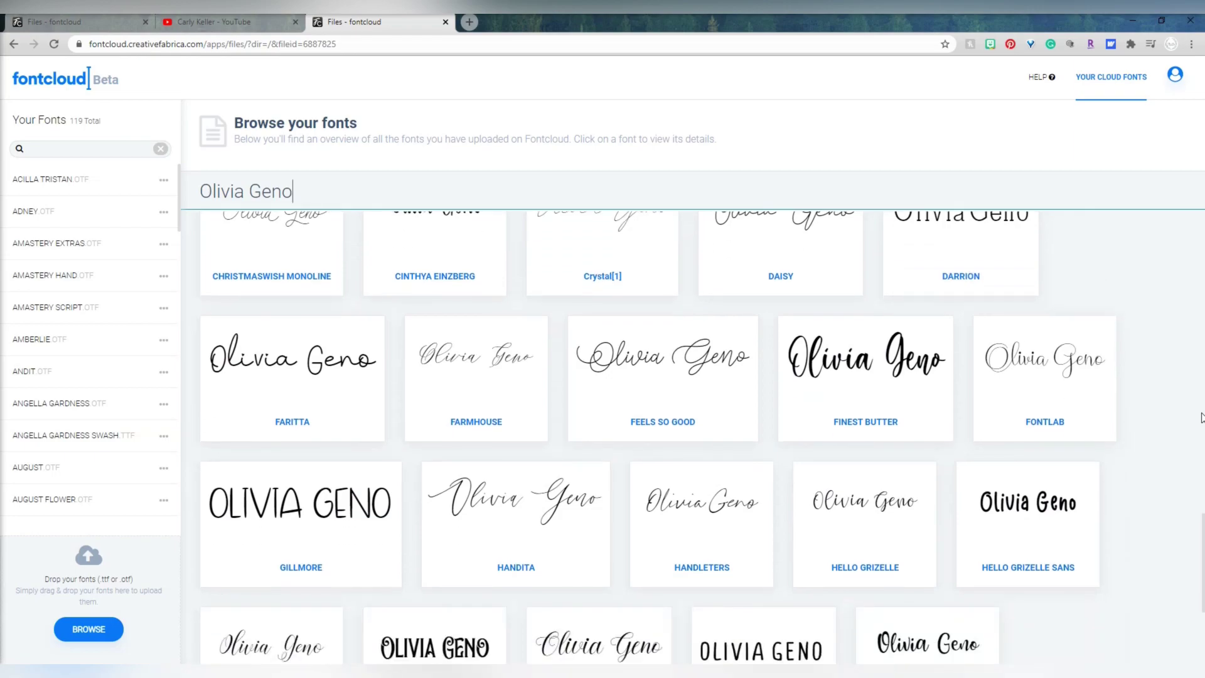
scroll(1201, 417, "down", 3)
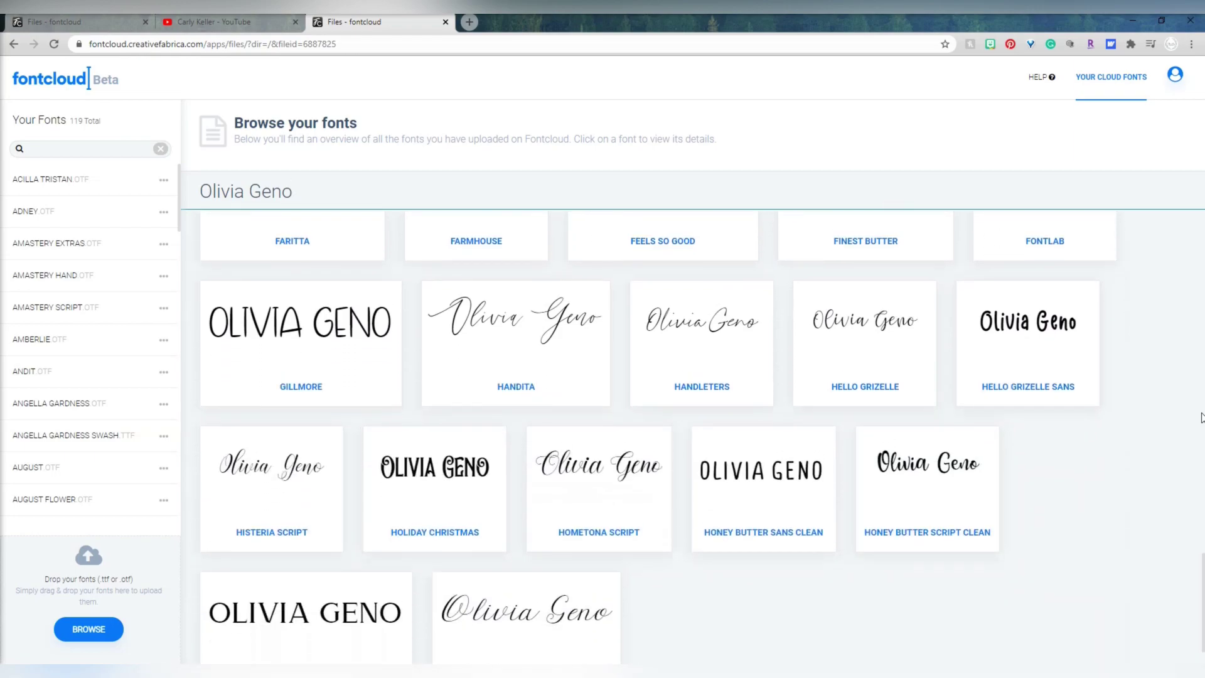
scroll(1201, 417, "up", 9)
scroll(1201, 418, "up", 10)
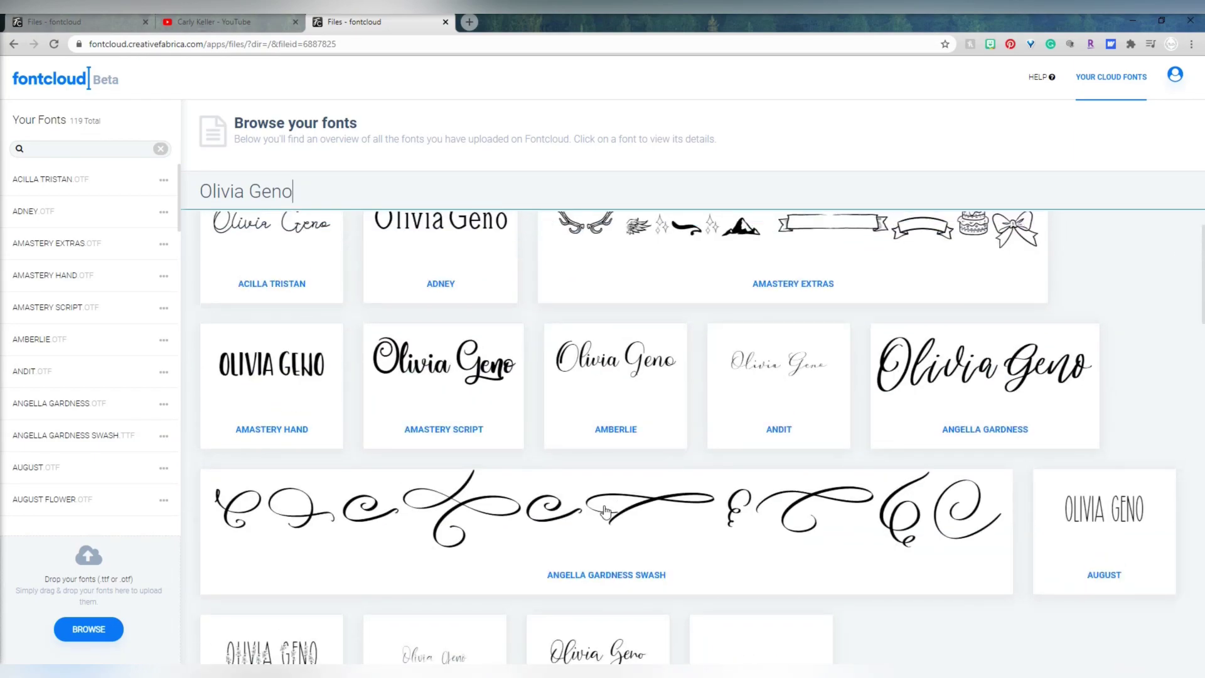
left_click(563, 528)
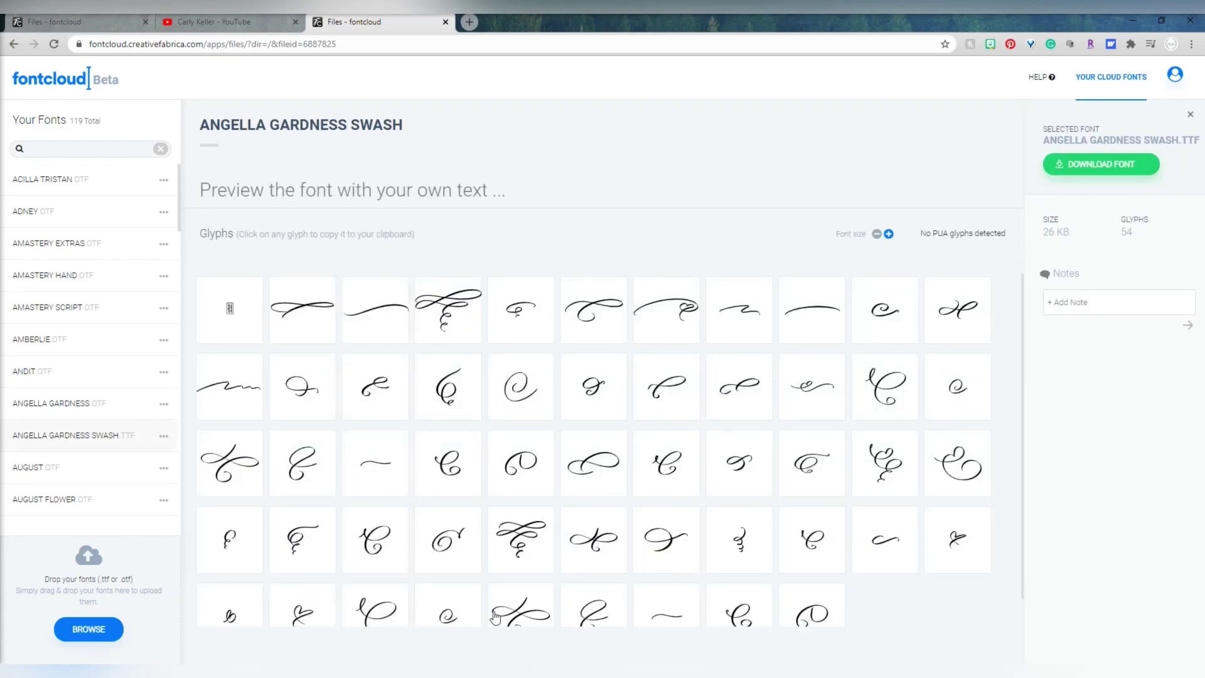
scroll(1004, 441, "down", 1)
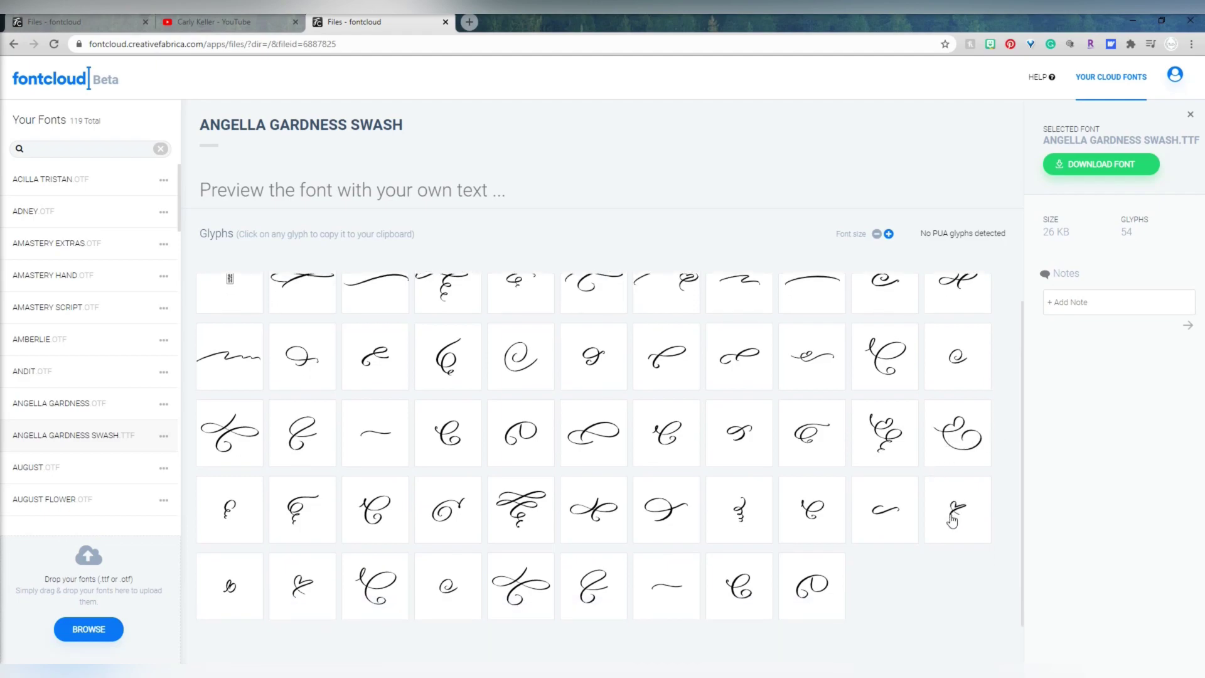
left_click(951, 520)
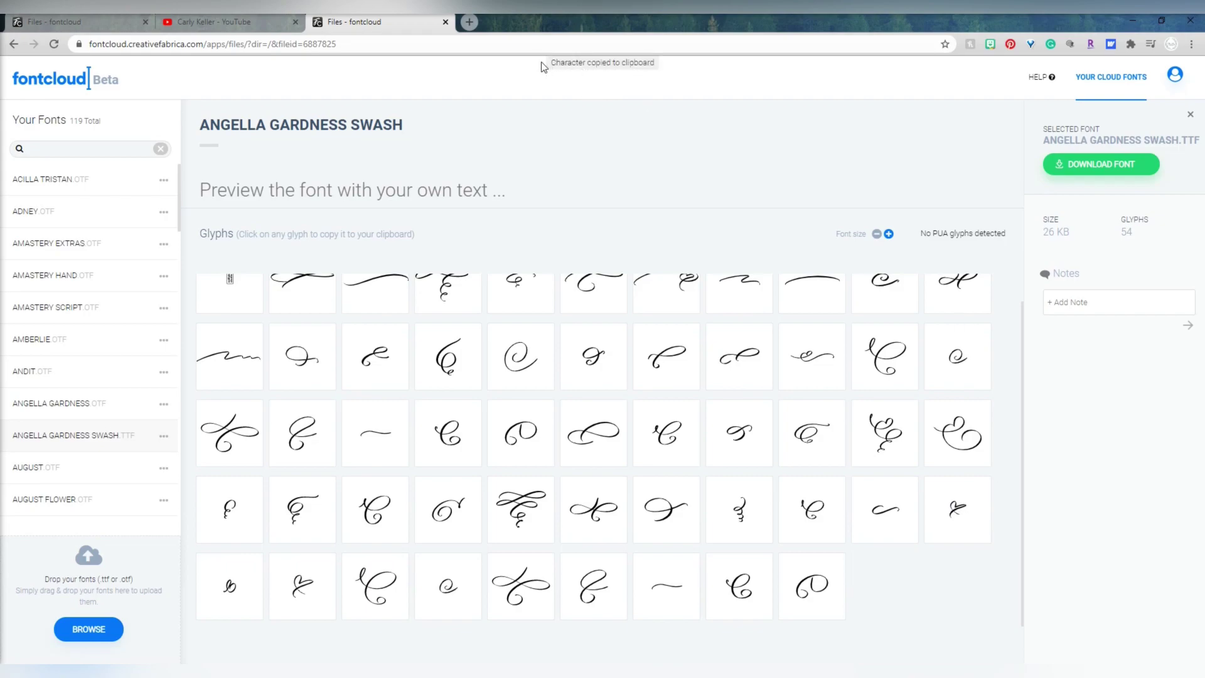
left_click(962, 513)
- Back in Cricut Design Space, paste the copied glyph into a new text box
mouse_move(415, 667)
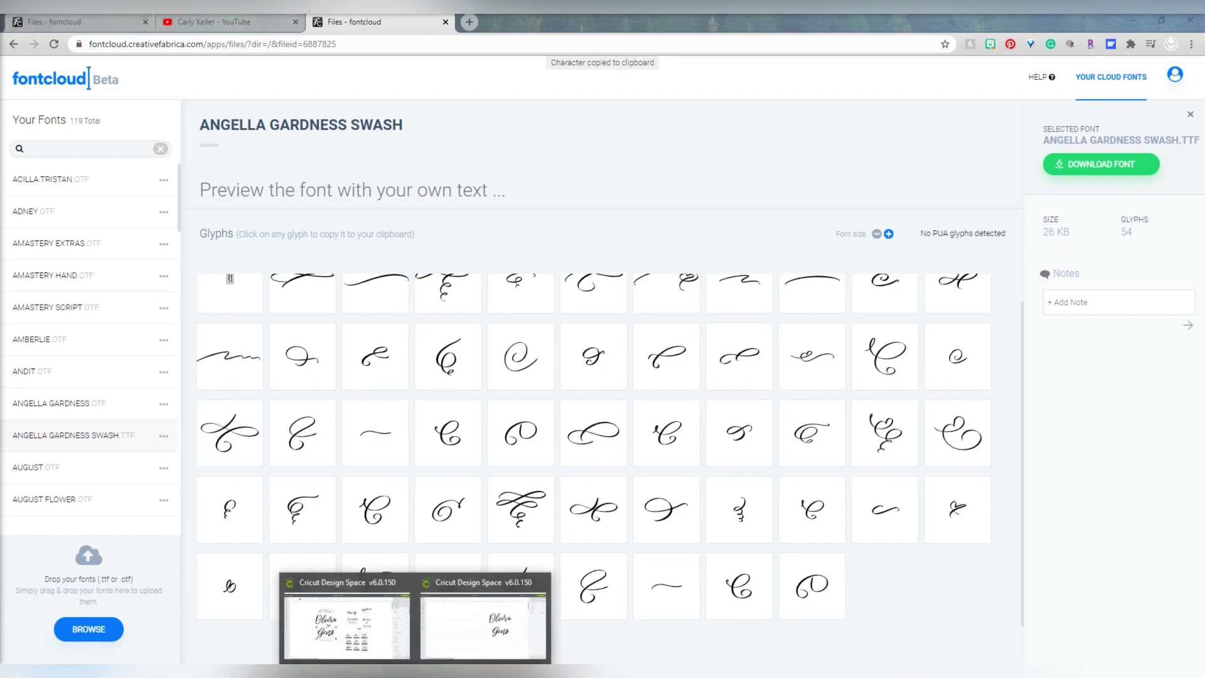
left_click(450, 650)
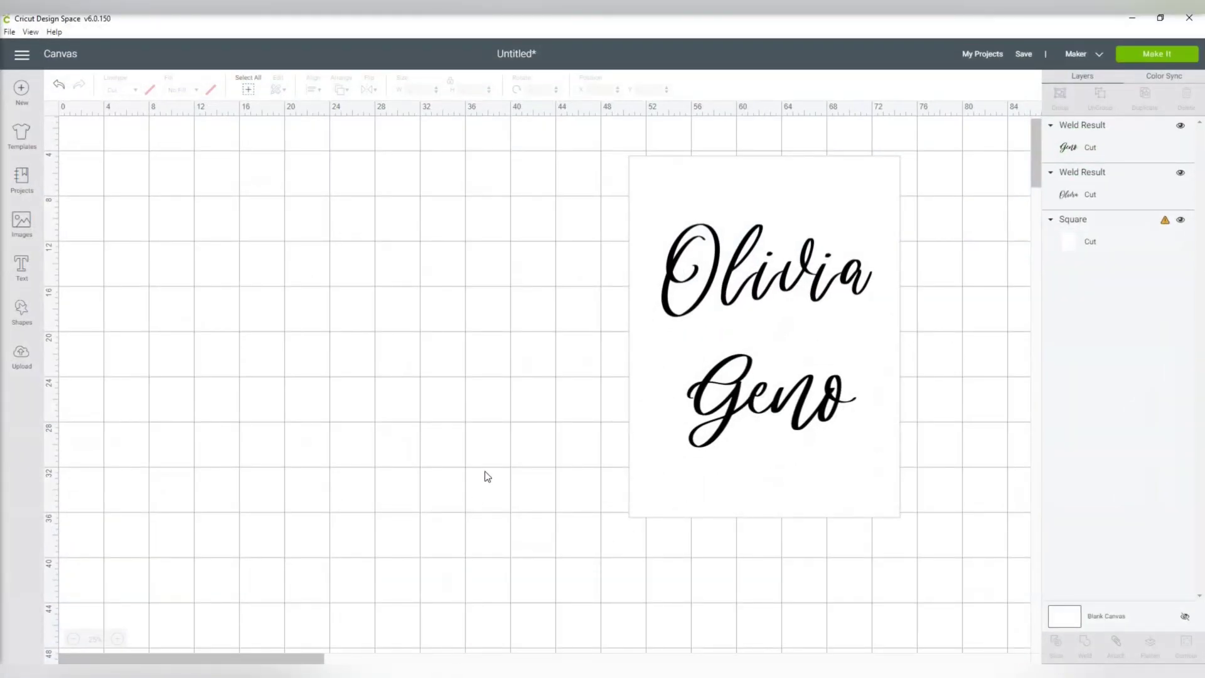
left_click(22, 269)
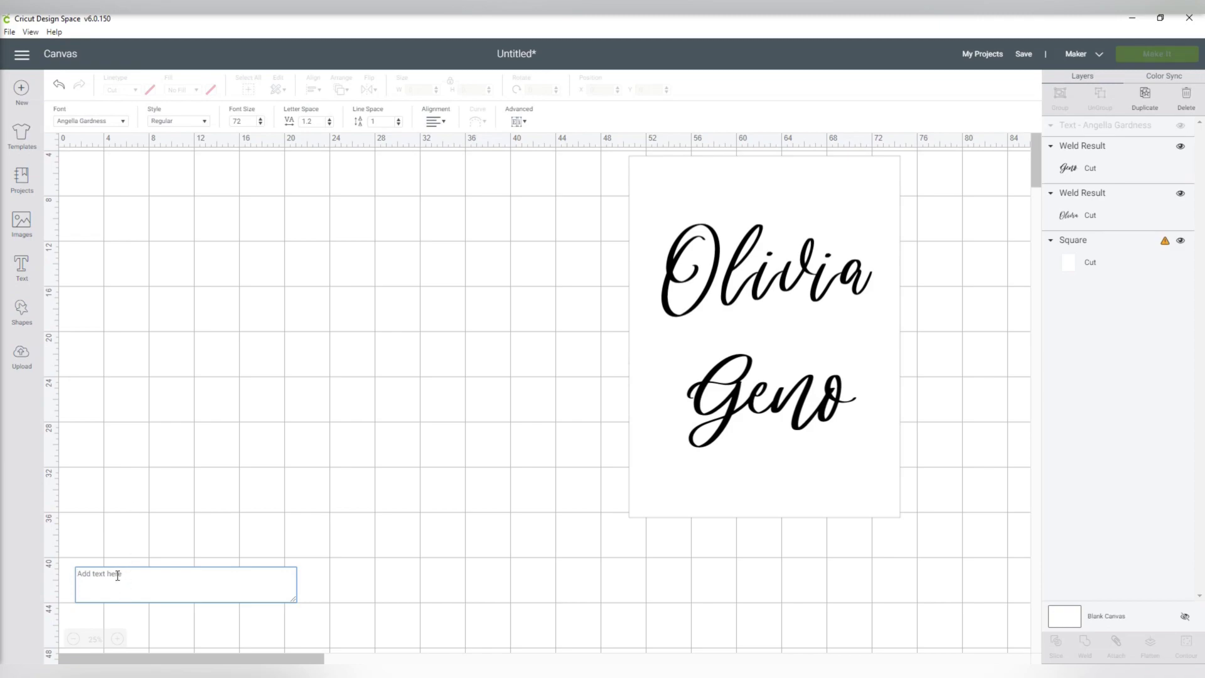
key("ctrl+v")
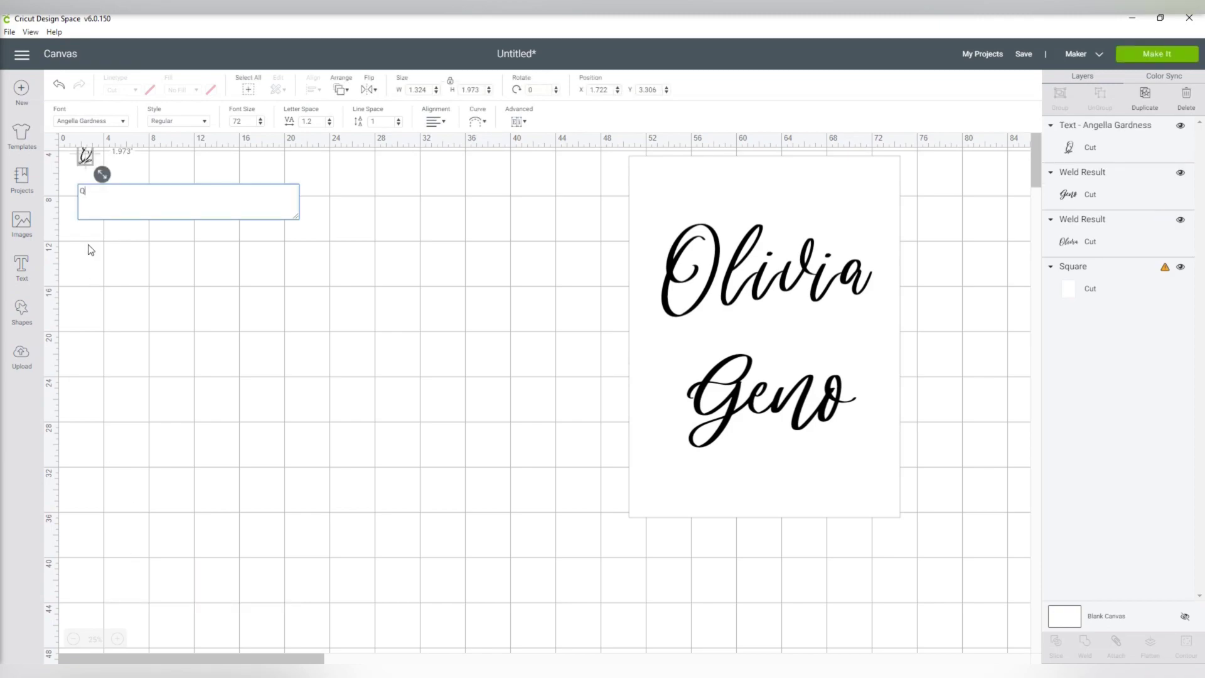
left_click_drag(86, 158, 434, 416)
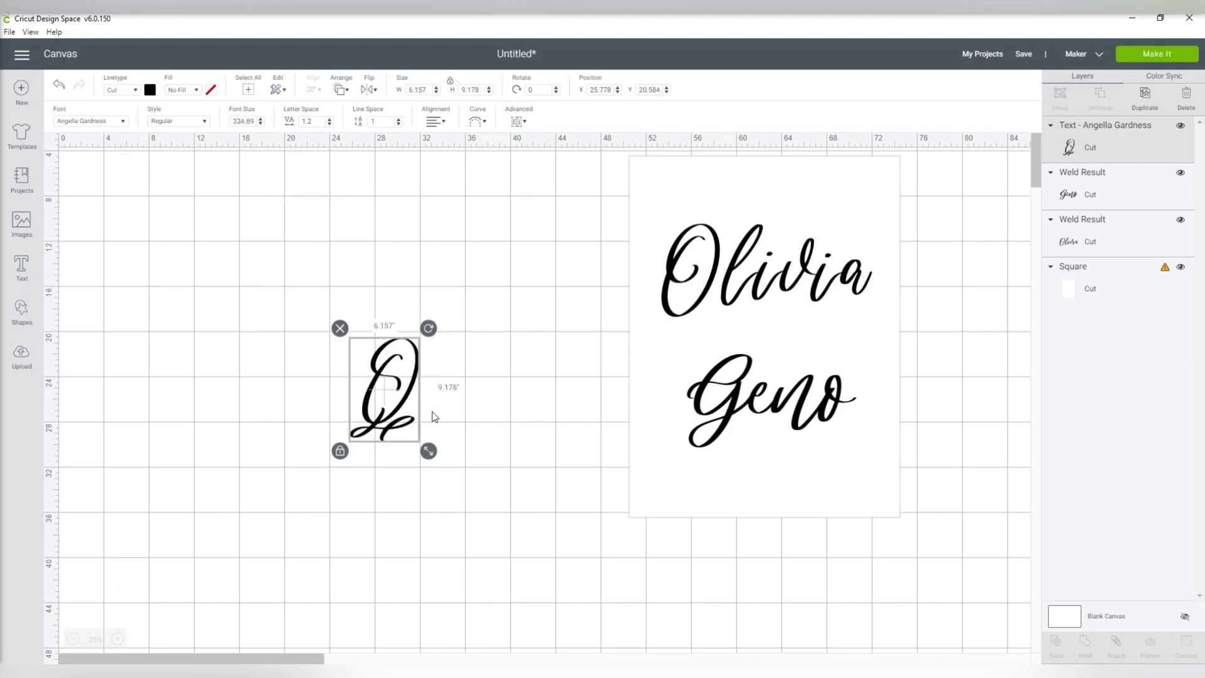
- Set the glyph to Angella Gardness Swash, shrink it, and place it between the names
left_click(116, 129)
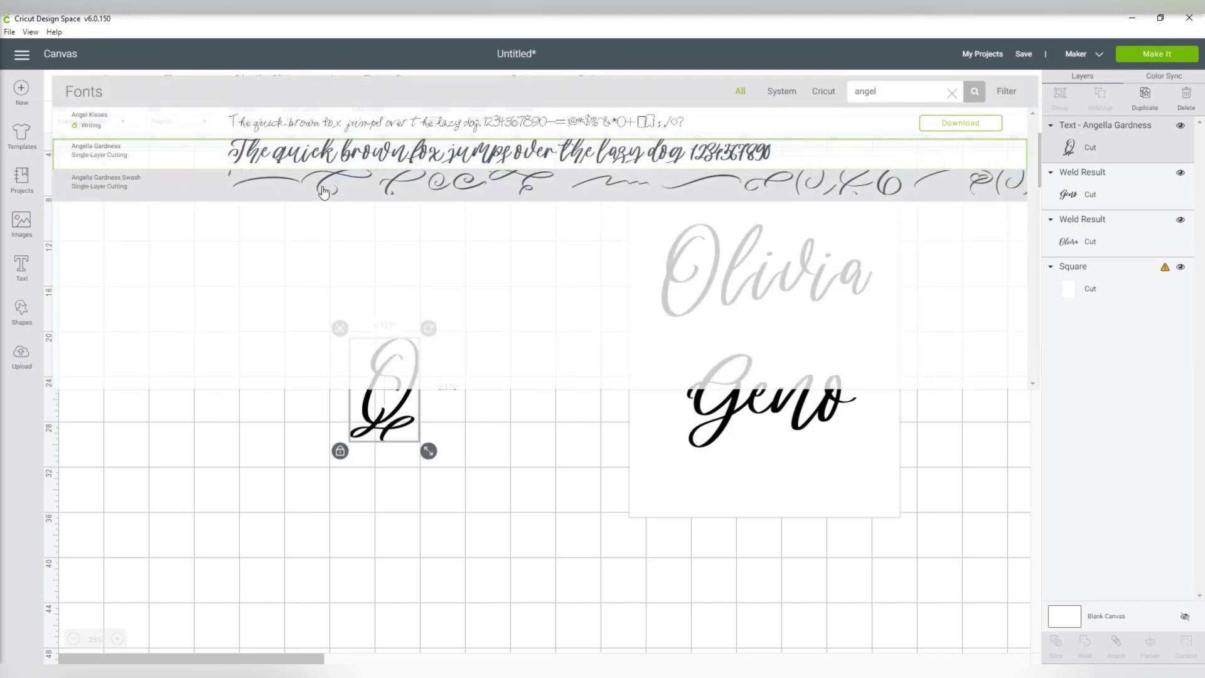
left_click(378, 187)
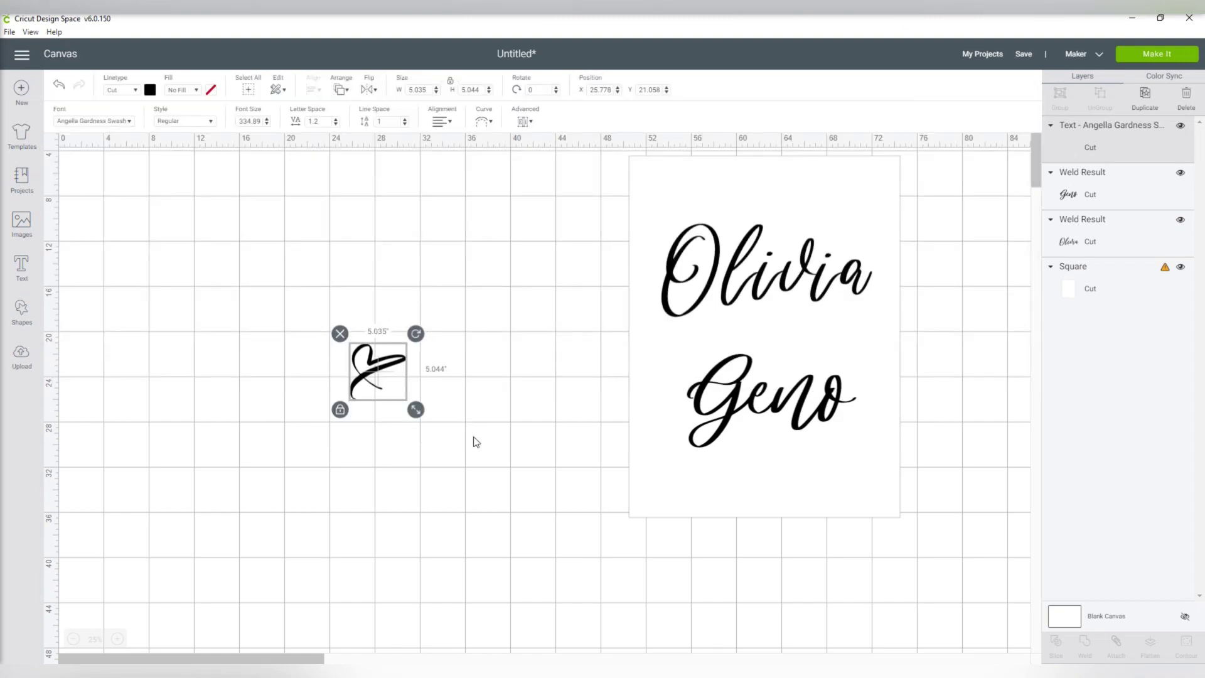
left_click_drag(417, 409, 426, 420)
left_click_drag(377, 383, 843, 374)
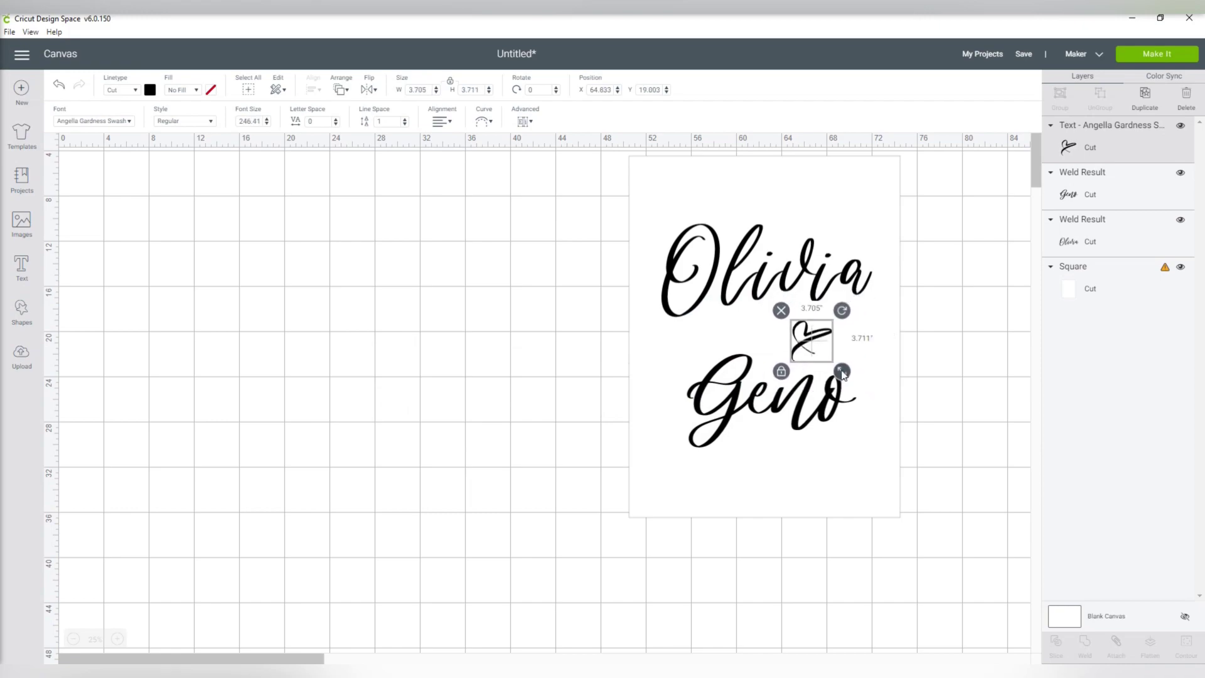
left_click(448, 328)
left_click(810, 344)
left_click(947, 379)
scroll(345, 380, "down", 1)
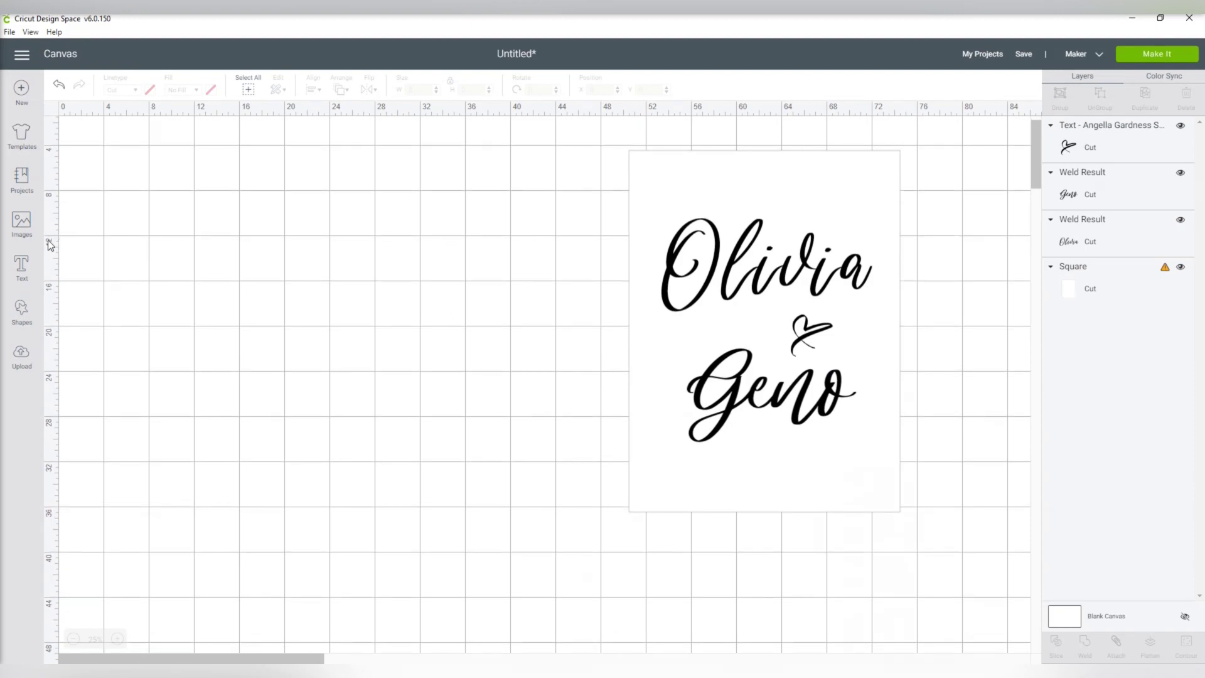
- Add a two-line 'WELCOME TO THE / WEDDING OF' text in the Paradiso font
left_click(21, 268)
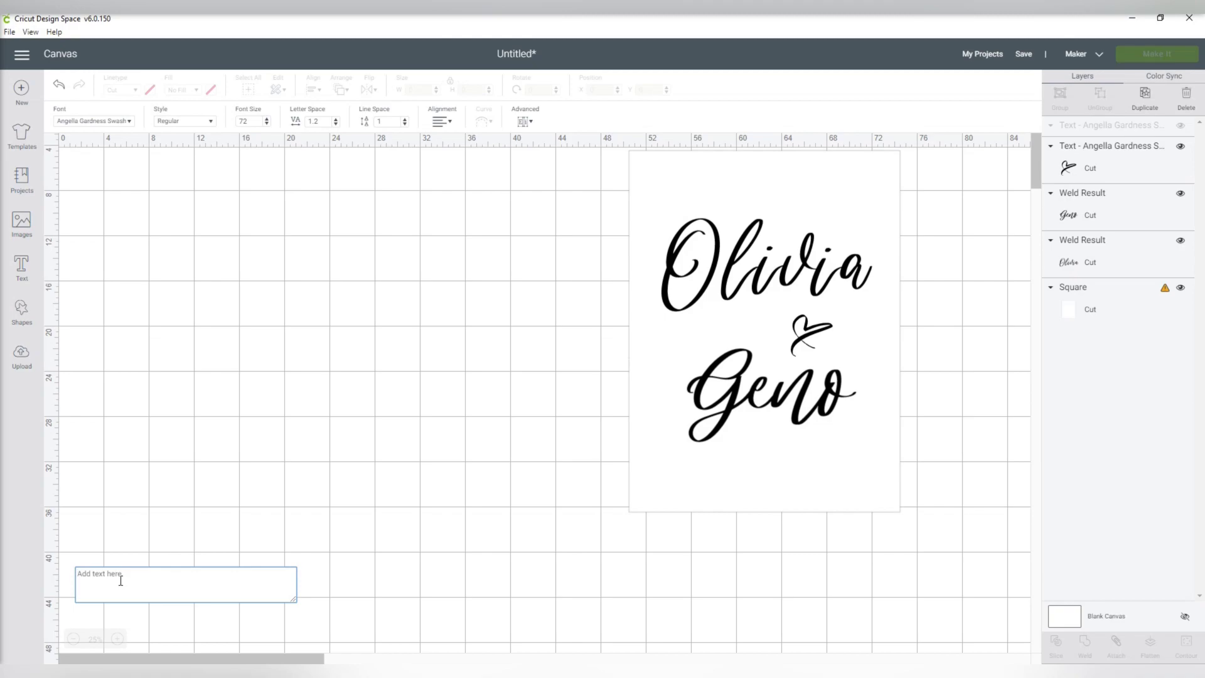
type("WELCOME")
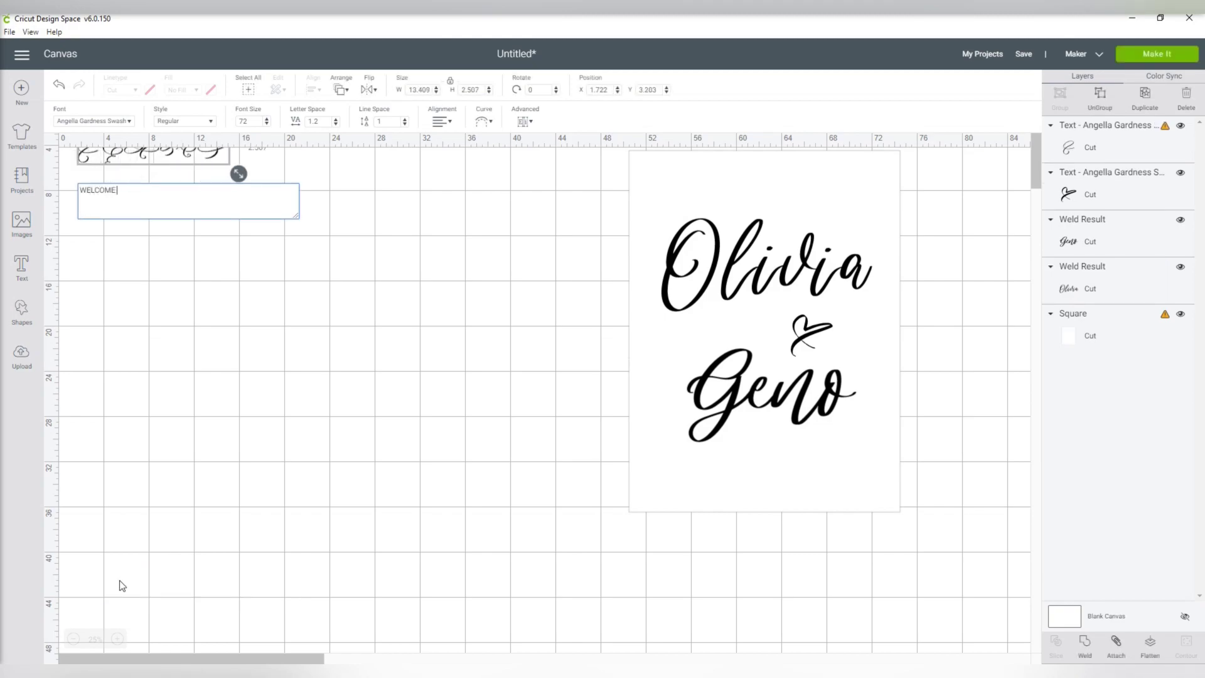
type(" TO THE")
key("Return")
type("WEDDING OF")
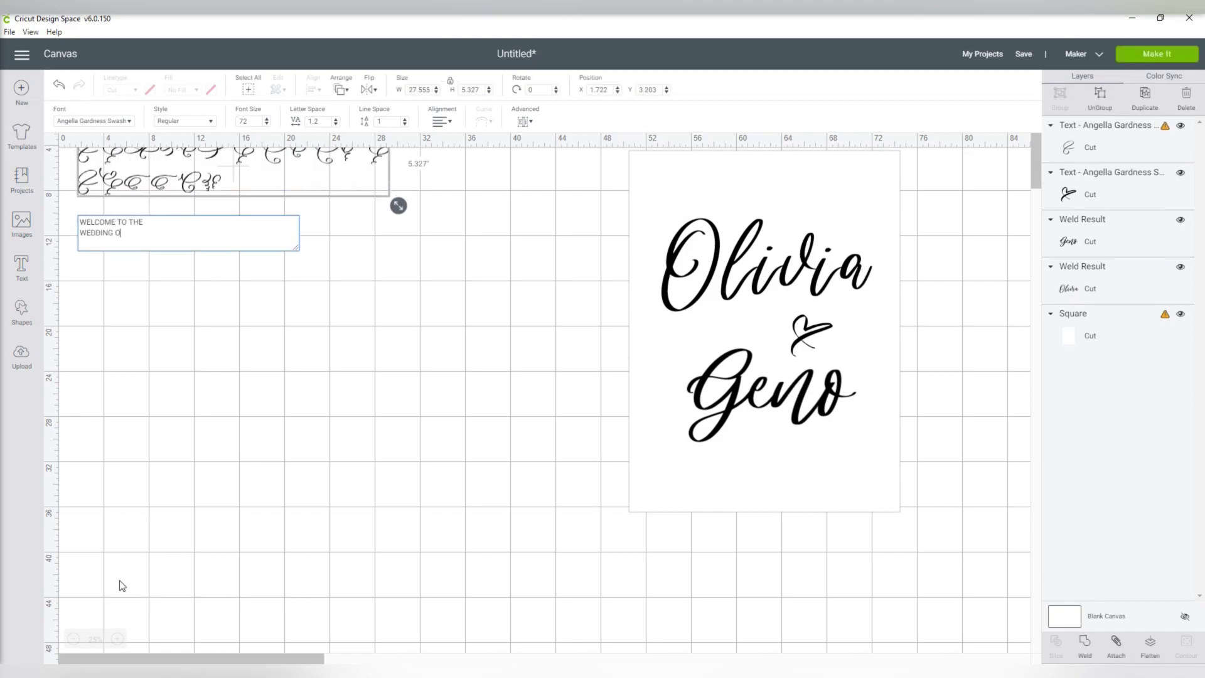
left_click(115, 125)
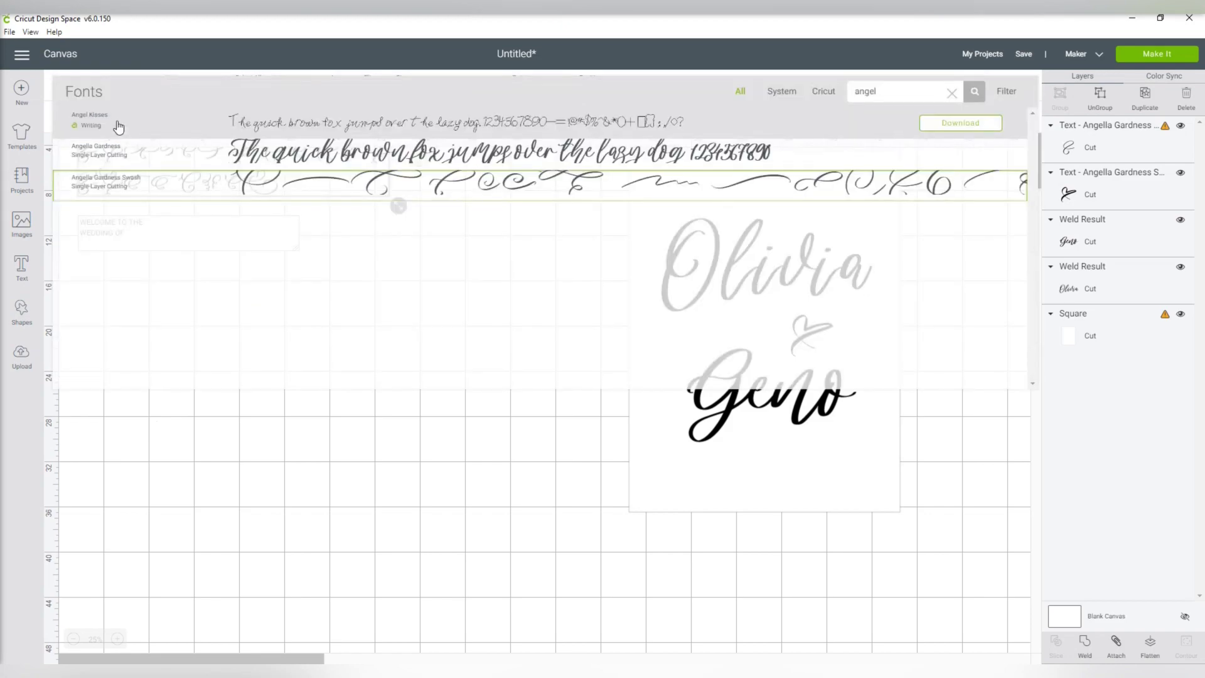
type("P")
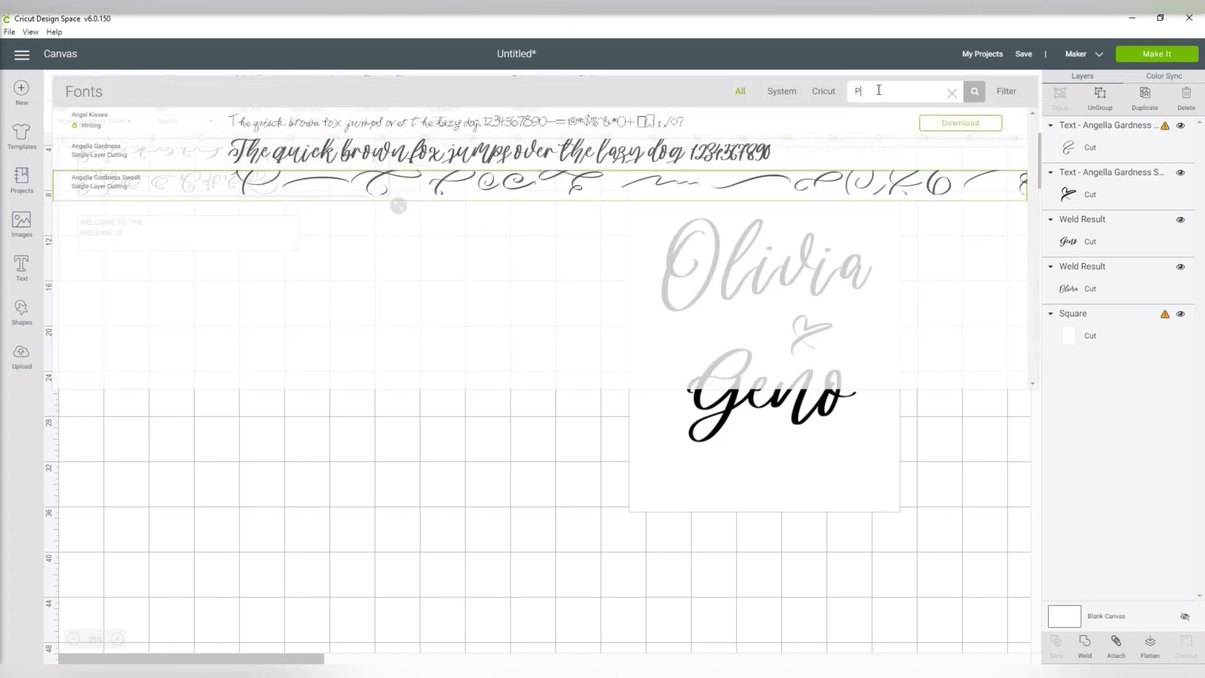
type("ARADISO")
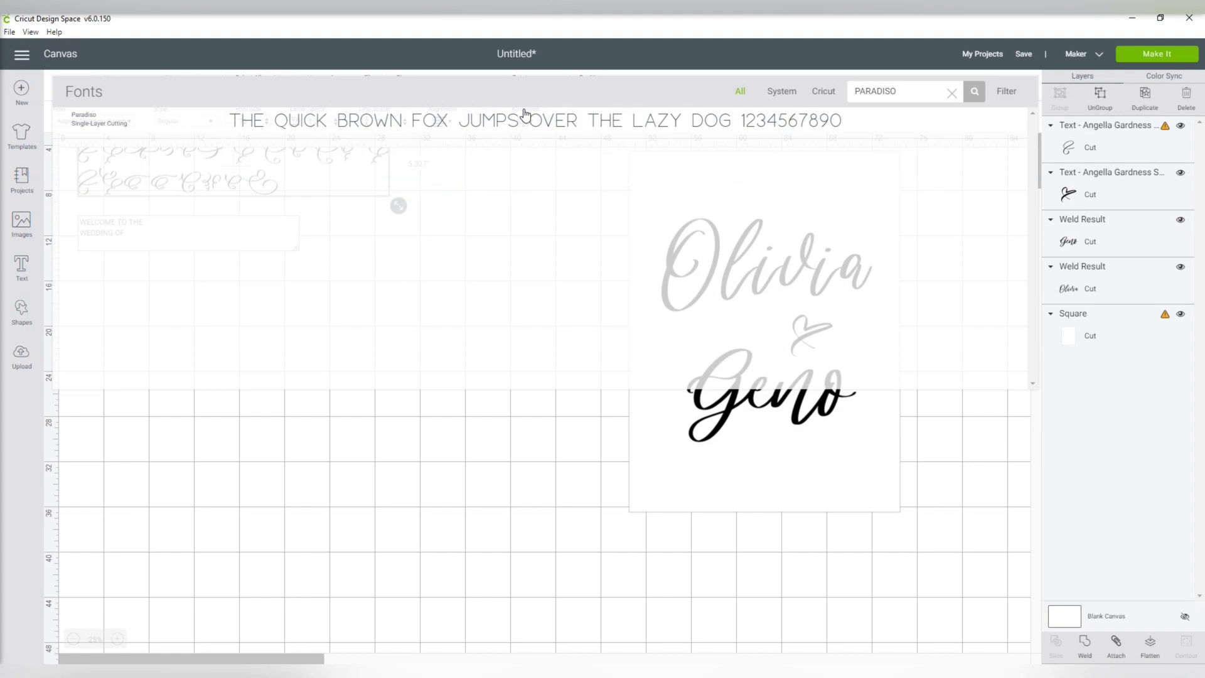
left_click(456, 123)
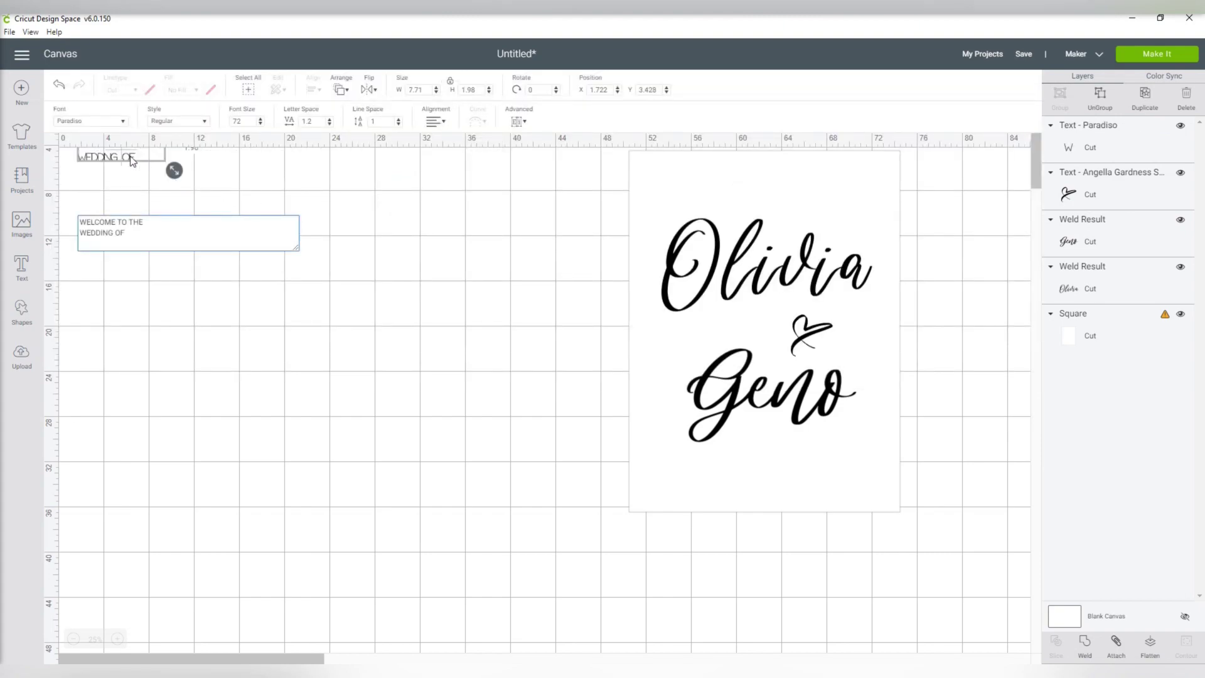
left_click_drag(132, 161, 337, 276)
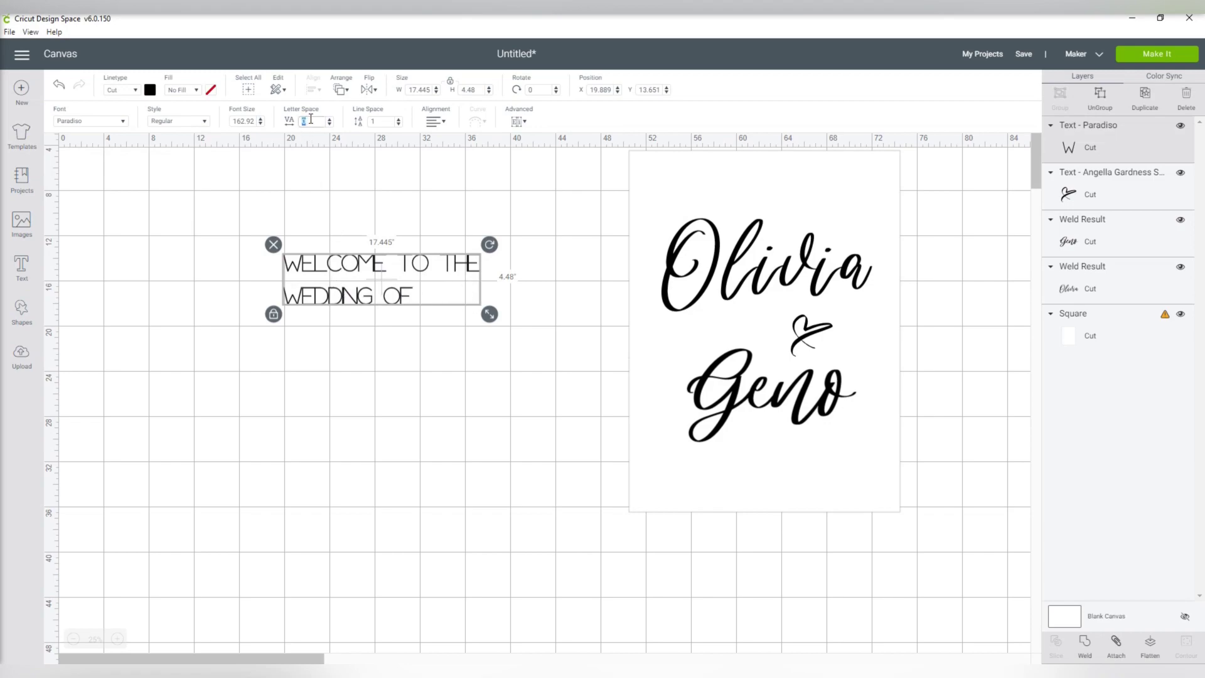
- Centre-align the heading, adjust line spacing, fit it above the first name, and shift the sign left
double_click(380, 122)
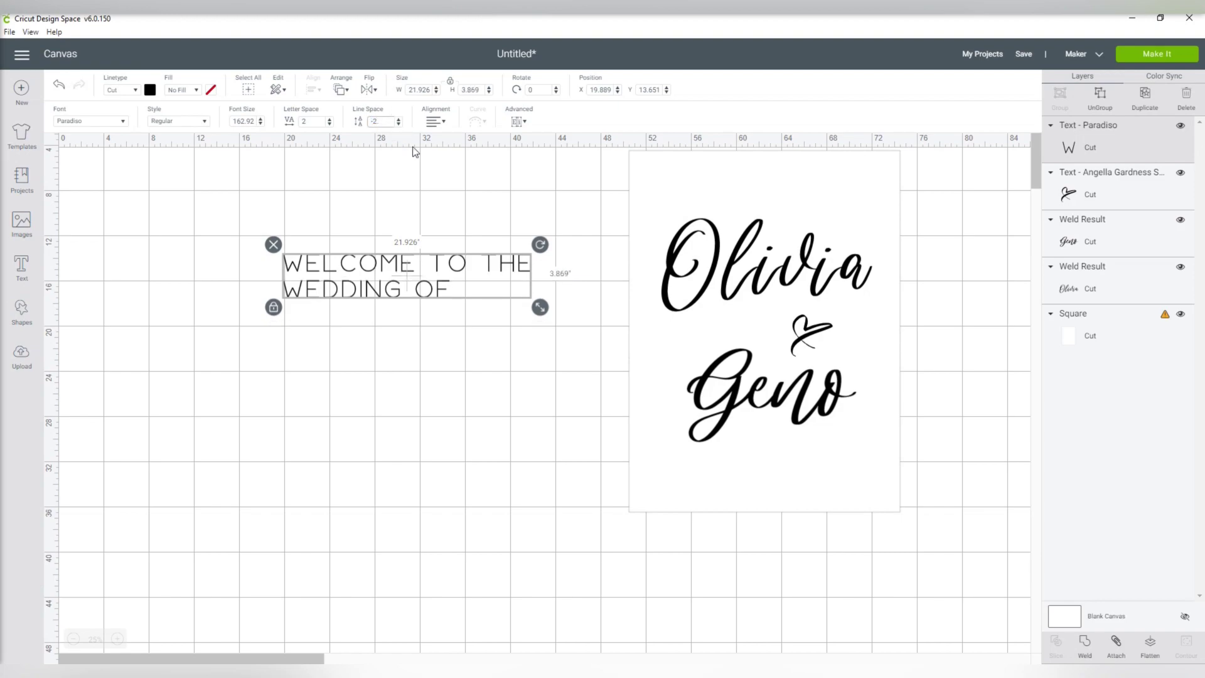
left_click(437, 125)
left_click(449, 155)
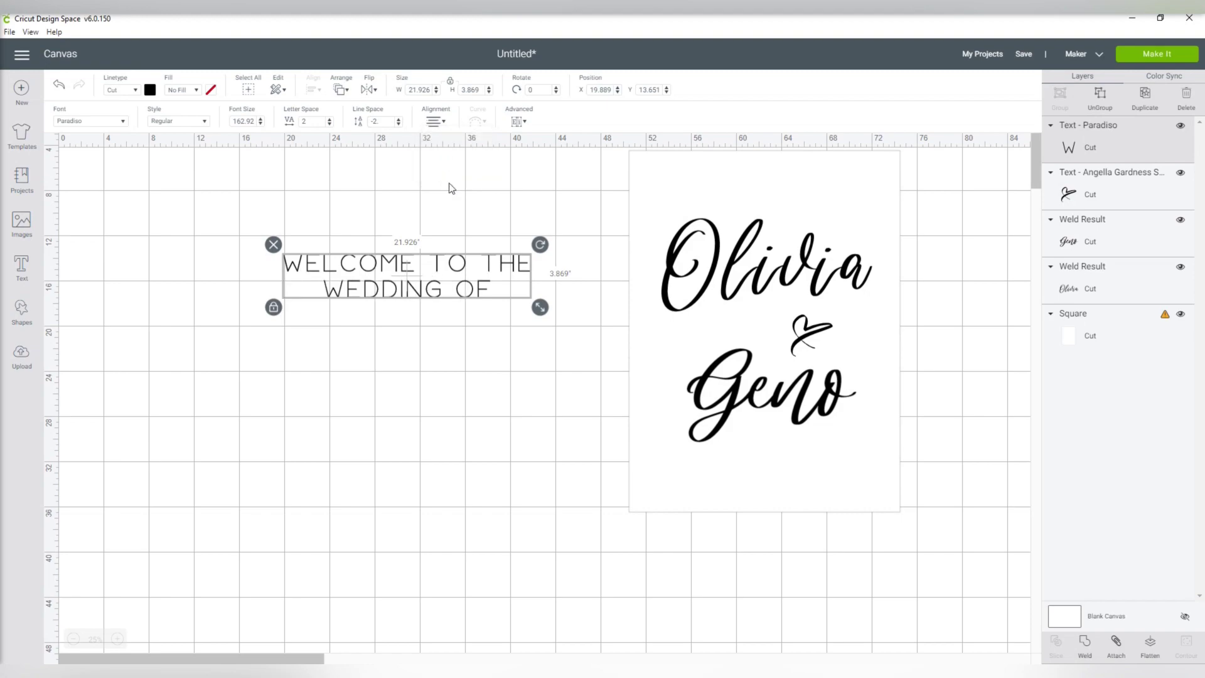
left_click(441, 401)
left_click_drag(402, 300, 771, 207)
left_click_drag(921, 221, 831, 204)
left_click(456, 340)
left_click_drag(578, 145, 888, 515)
left_click_drag(822, 454, 606, 456)
left_click(764, 415)
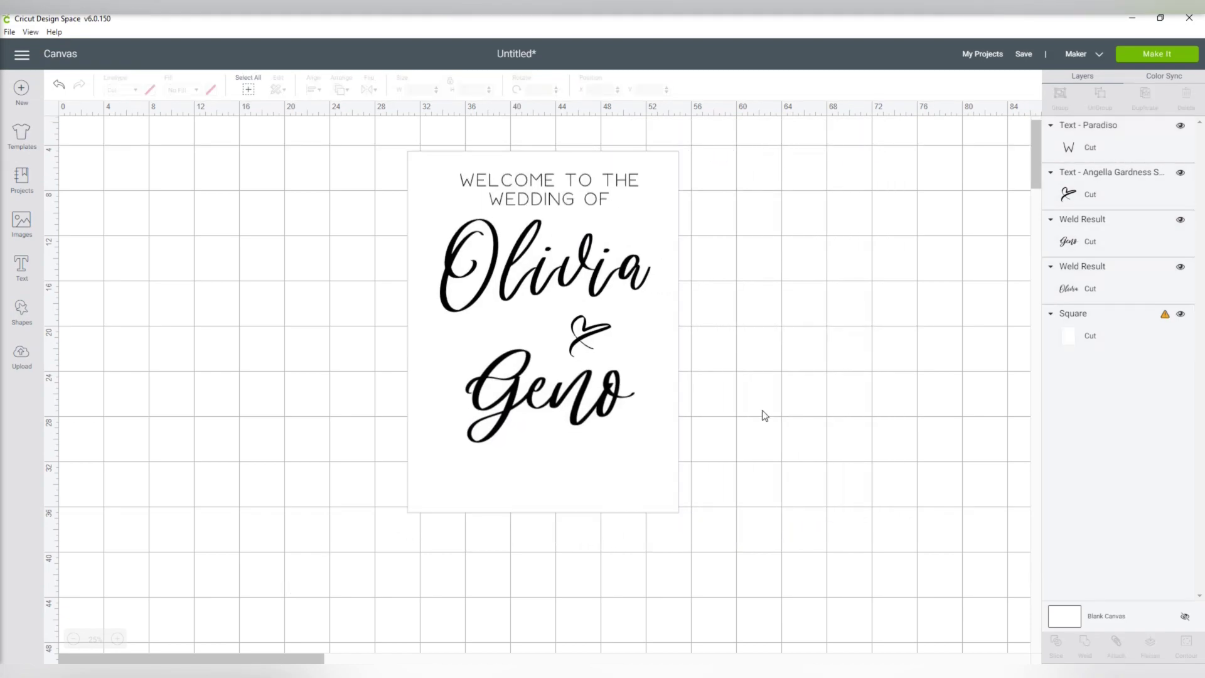
- Duplicate the heading, change it to 'NOV 6, 2020', and place it under the second name
left_click(581, 212)
left_click(593, 199)
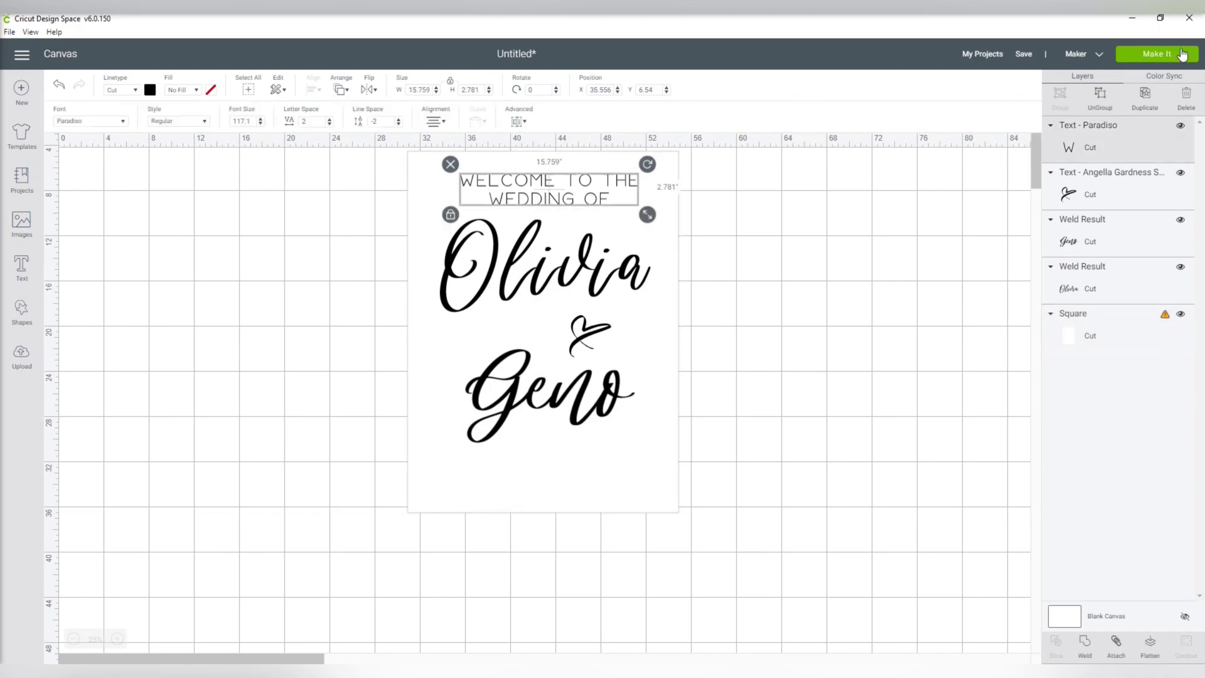
left_click(1142, 100)
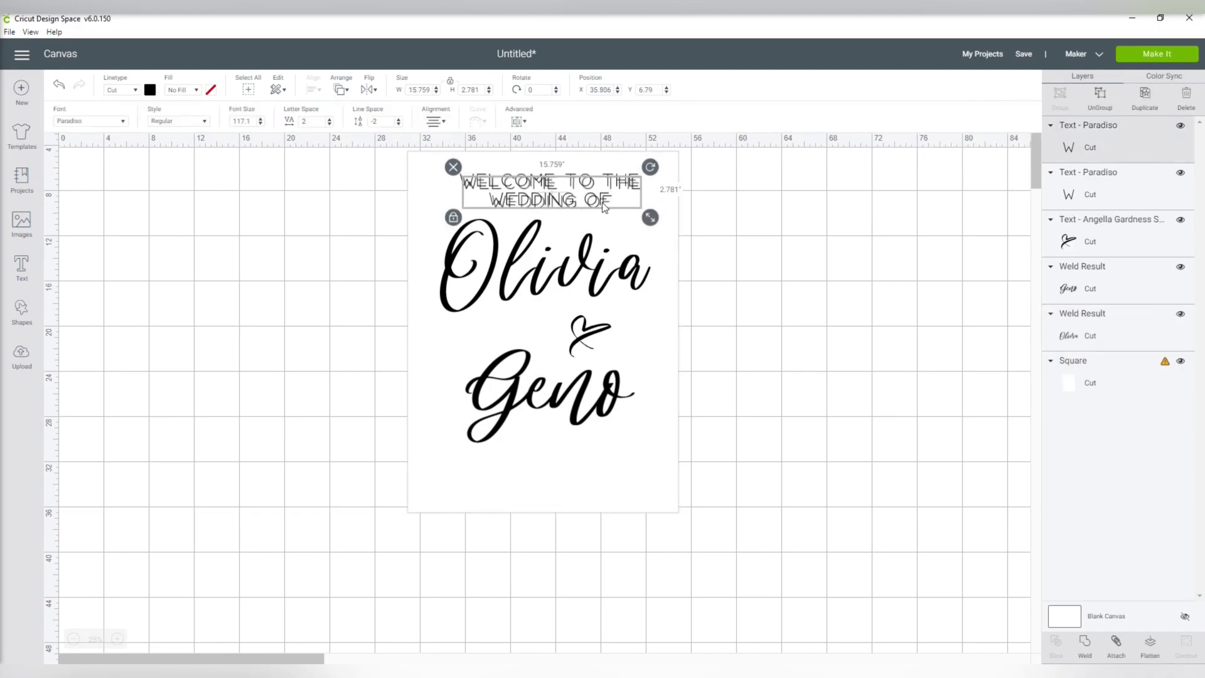
left_click_drag(604, 207, 801, 489)
double_click(773, 502)
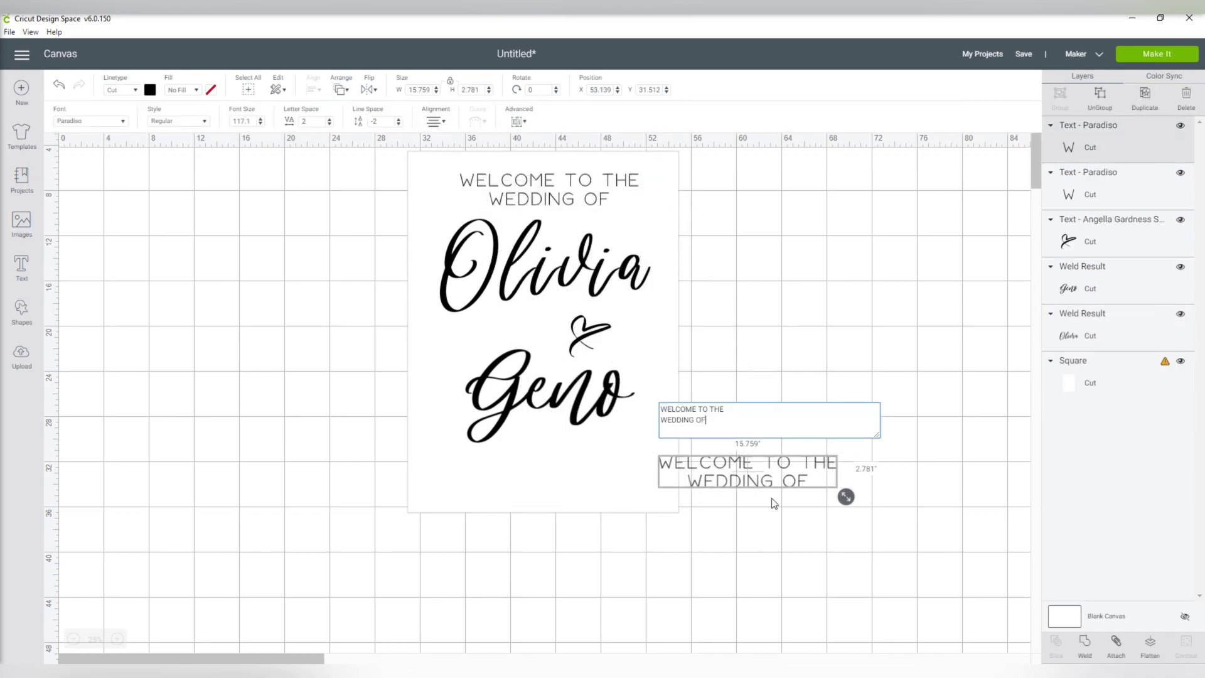
left_click_drag(723, 429, 671, 409)
type("NOV 6, 2020")
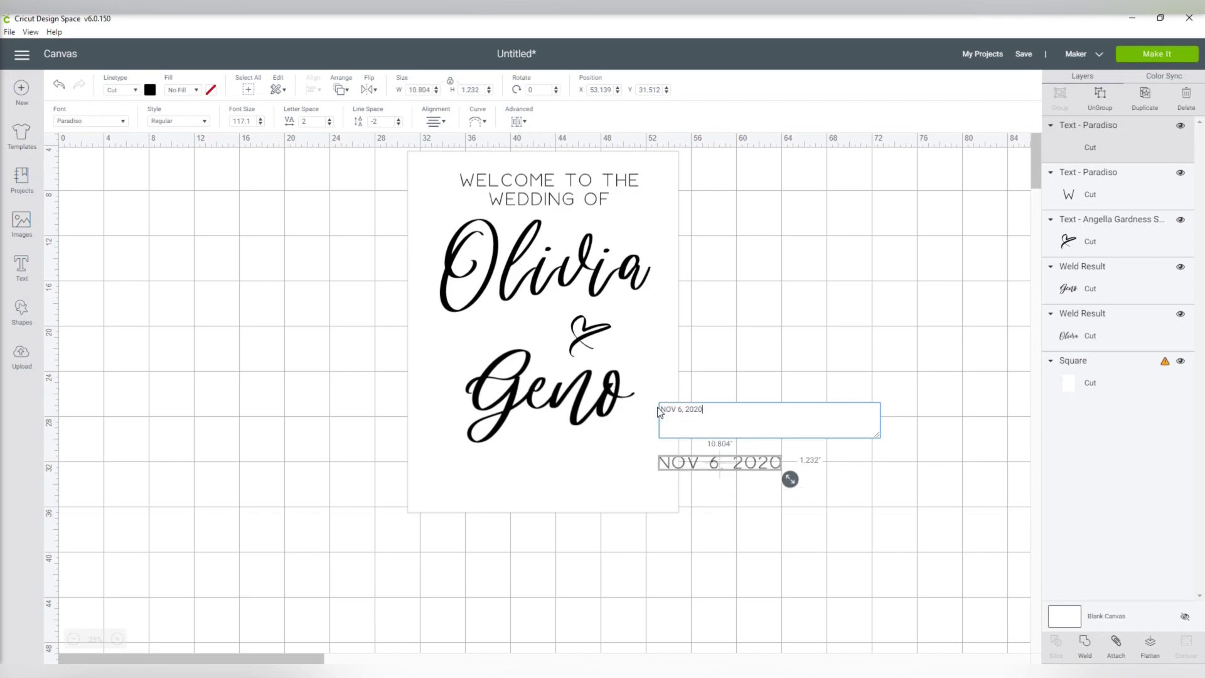
left_click(744, 467)
left_click_drag(744, 467, 563, 480)
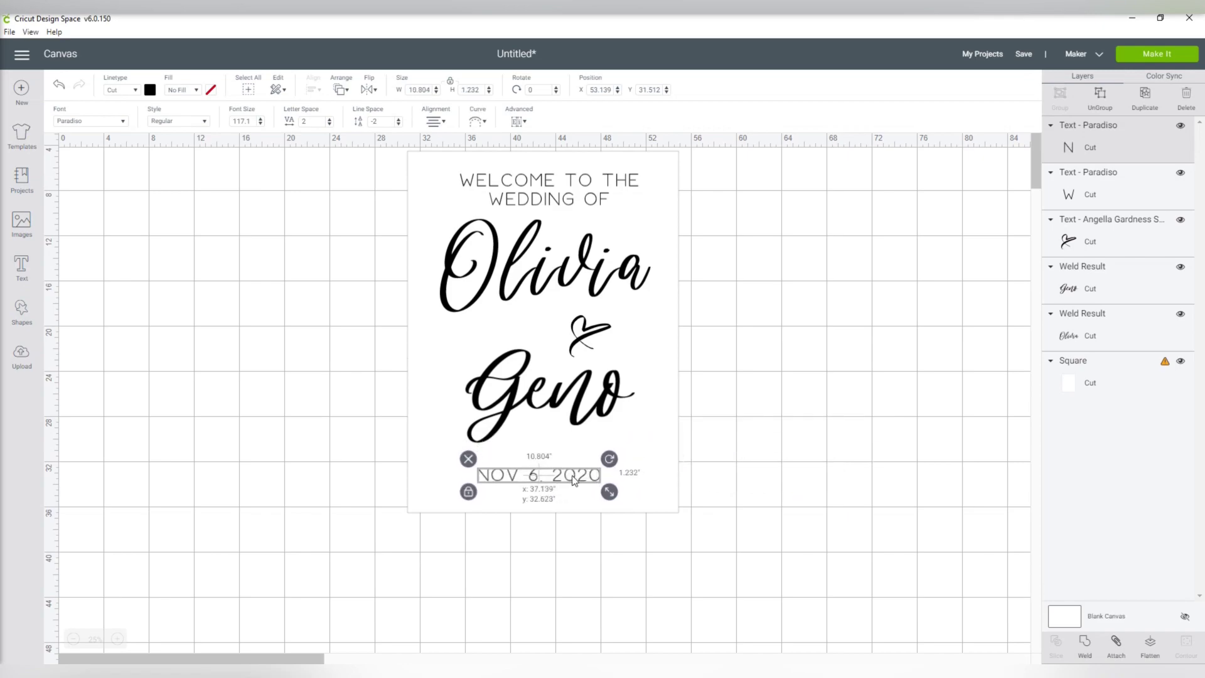
- Nudge the first name slightly lower and select the backing square with the date
left_click(760, 455)
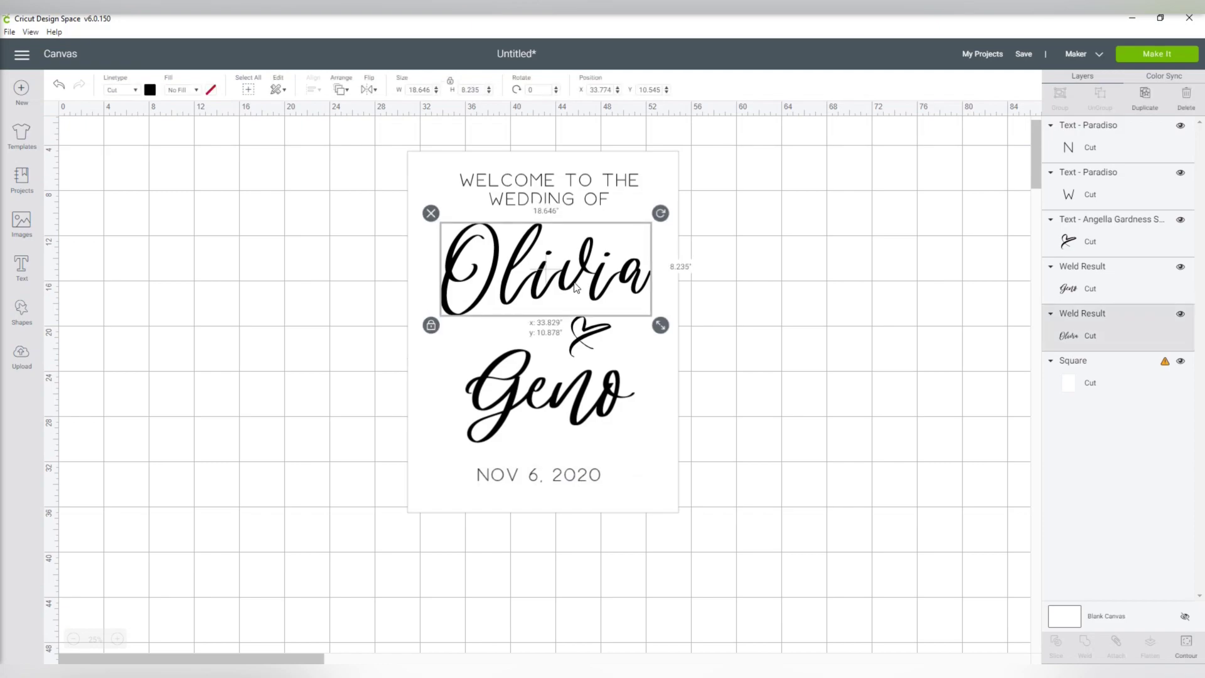
left_click_drag(576, 282, 581, 295)
left_click_drag(572, 540, 578, 475)
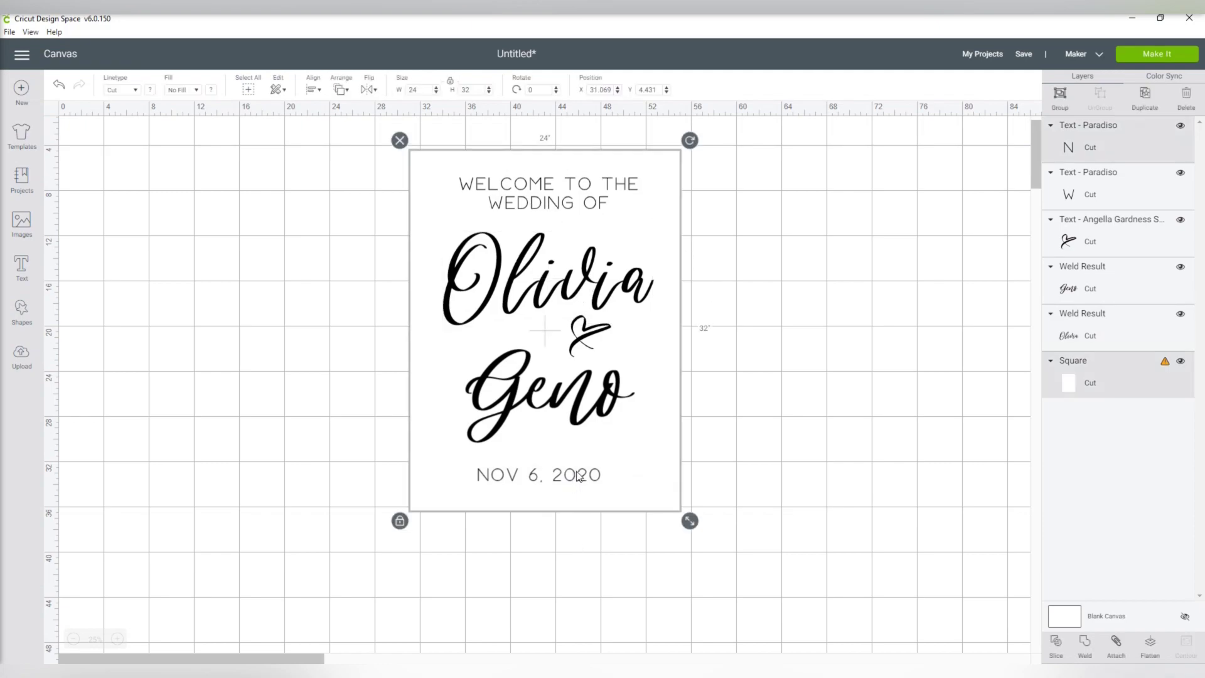
- Centre the date and the welcome heading horizontally on the backing square
left_click(312, 90)
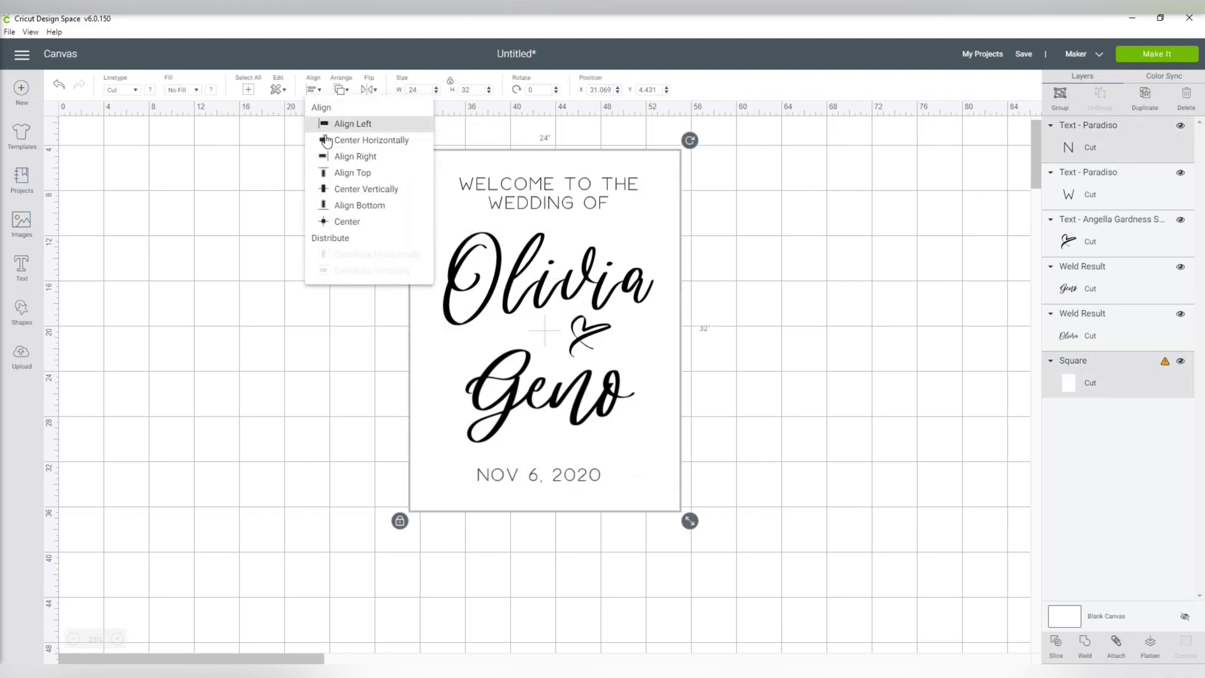
left_click(351, 140)
left_click(351, 196)
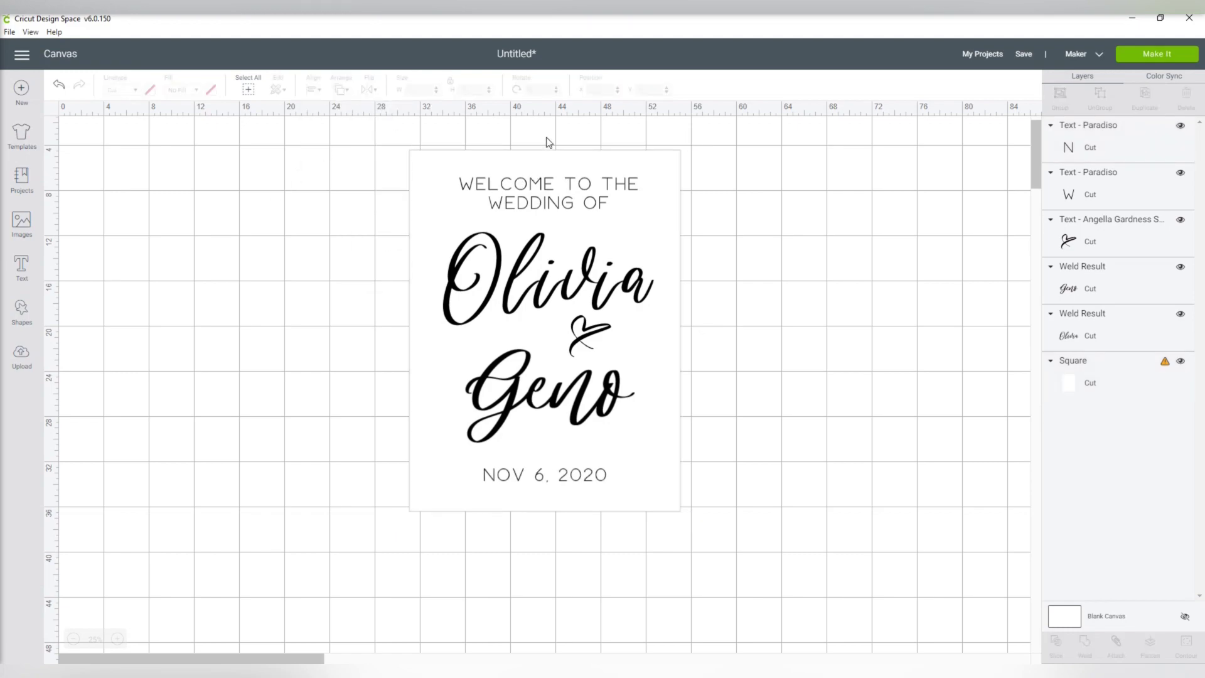
left_click_drag(547, 141, 552, 205)
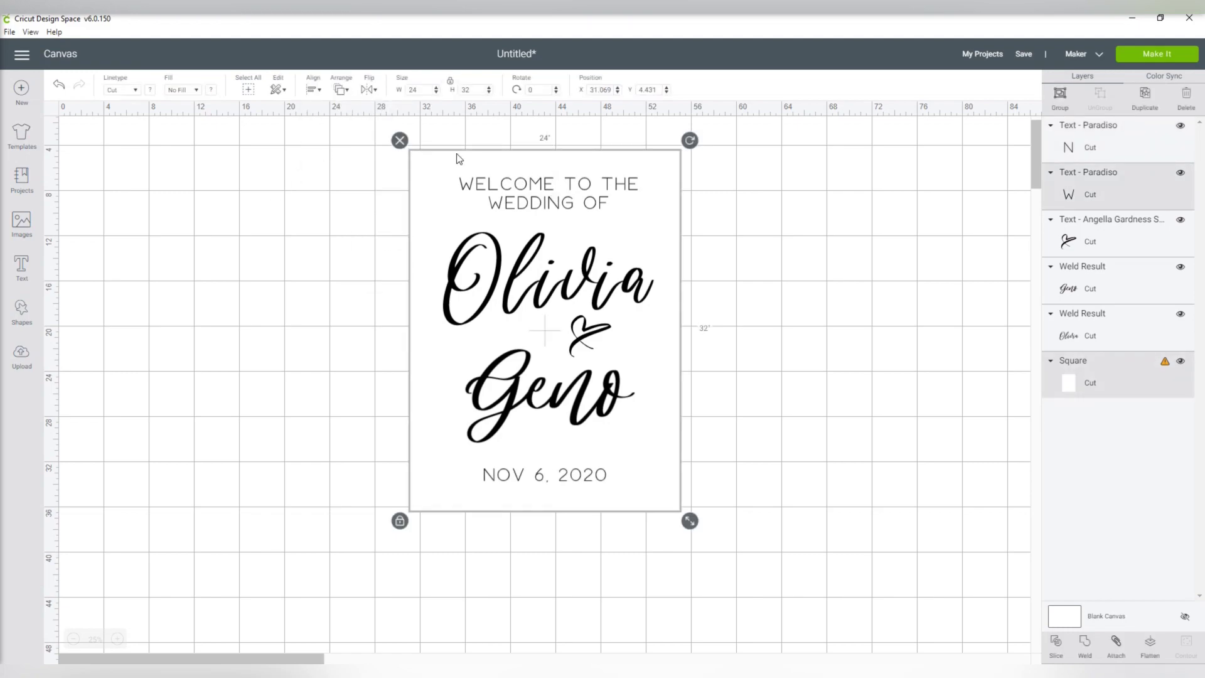
left_click(314, 89)
left_click(349, 140)
left_click(278, 175)
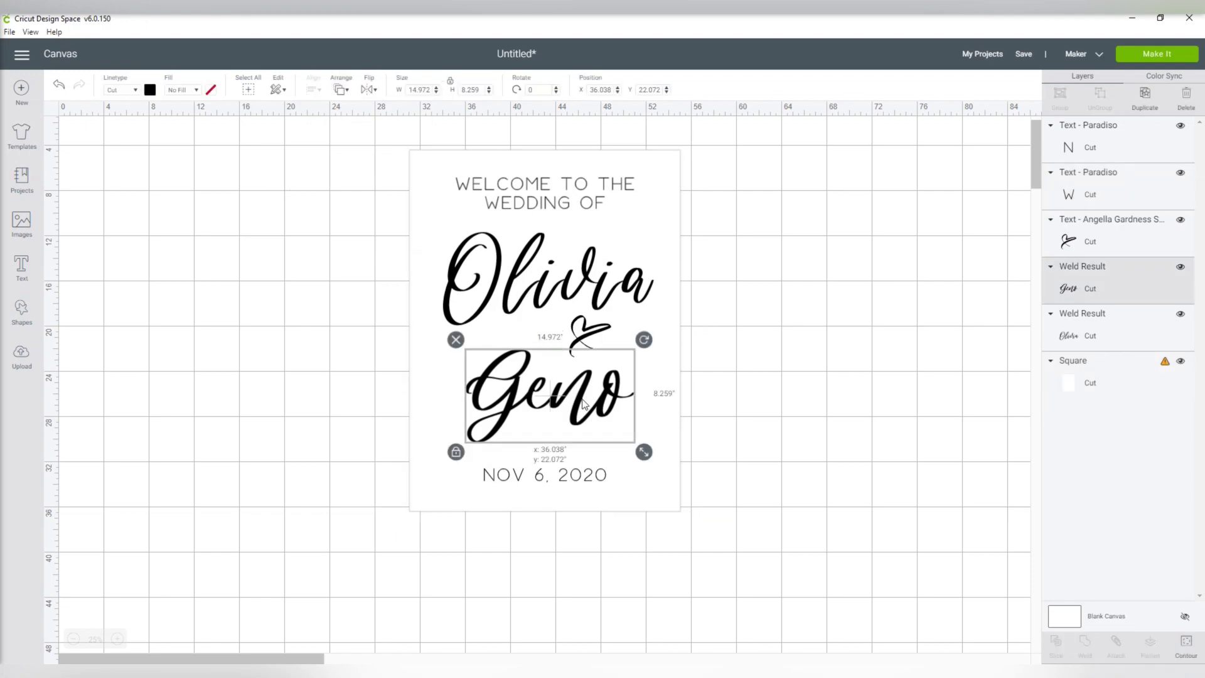
- Nudge the second name slightly lower and the heart slightly down and right
left_click_drag(583, 404, 584, 411)
left_click(545, 352)
left_click(594, 342)
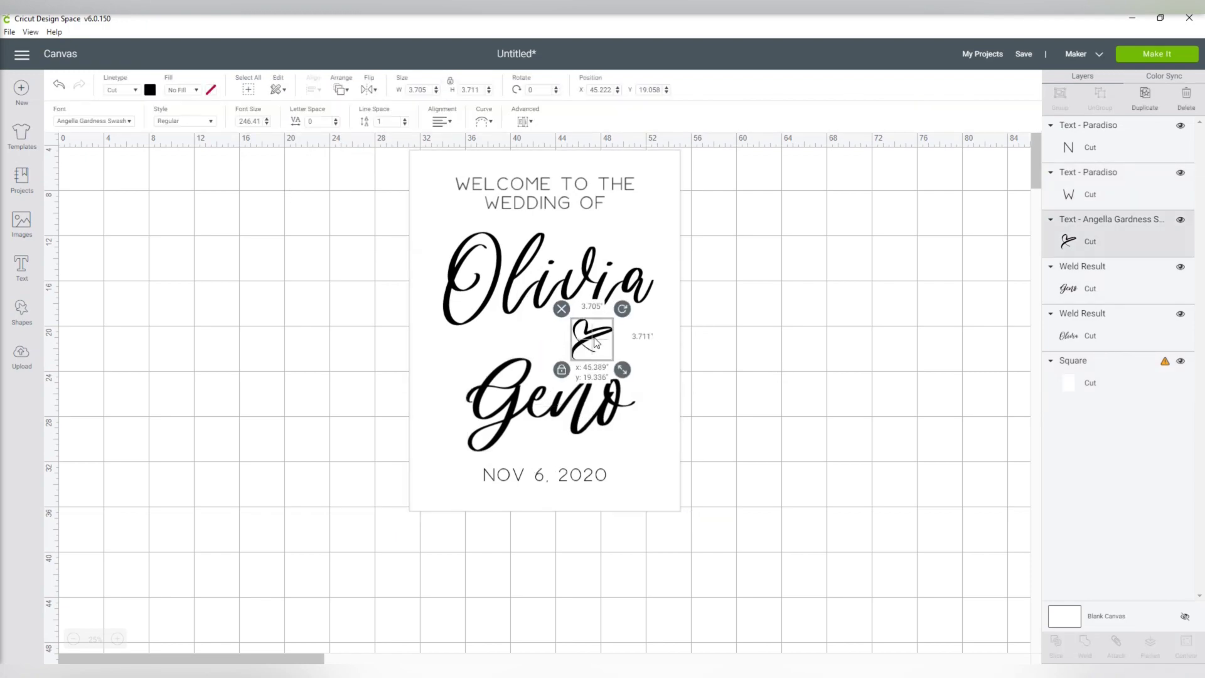
left_click_drag(595, 342, 599, 347)
left_click(752, 340)
left_click(601, 291)
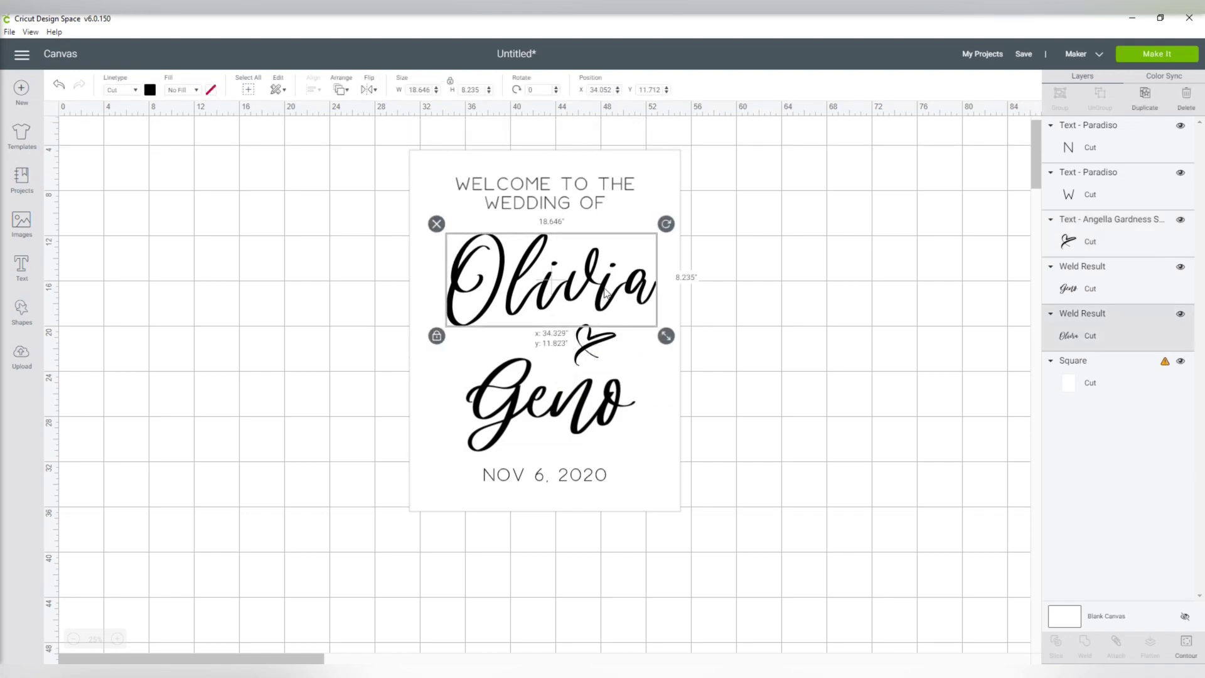
left_click(794, 312)
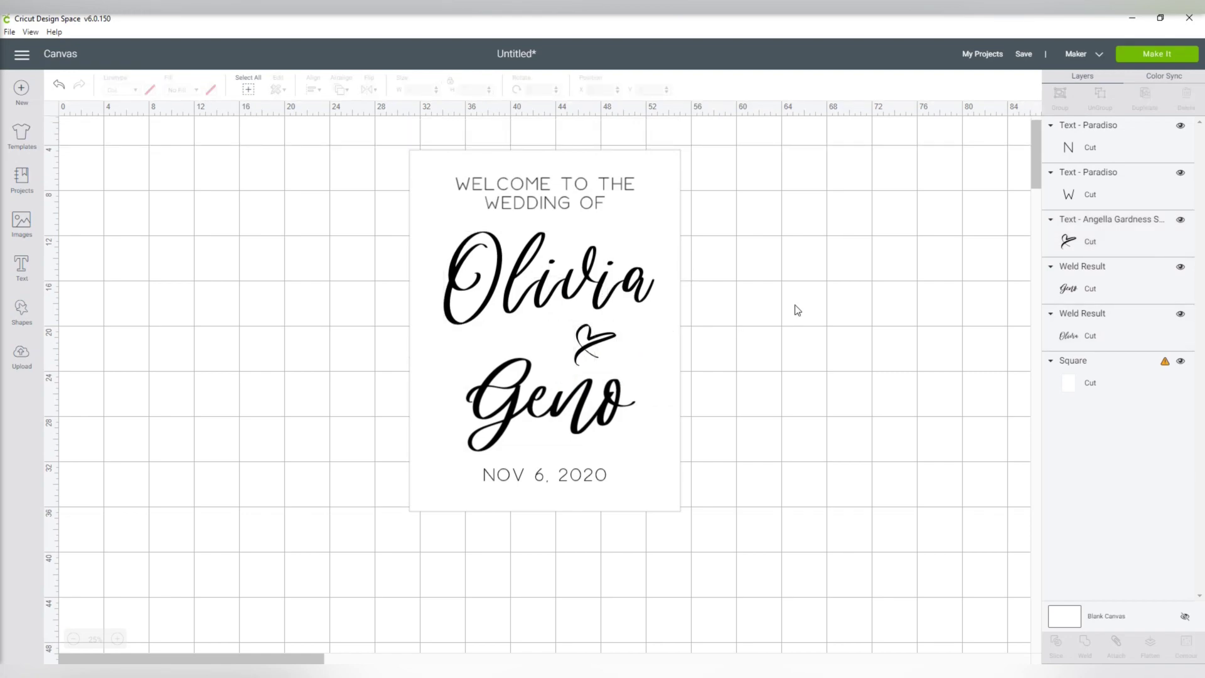
- Resize the backing square to 11.5 × 23.5 inches and move it over the text
scroll(797, 310, "up", 1)
left_click_drag(416, 173, 126, 235)
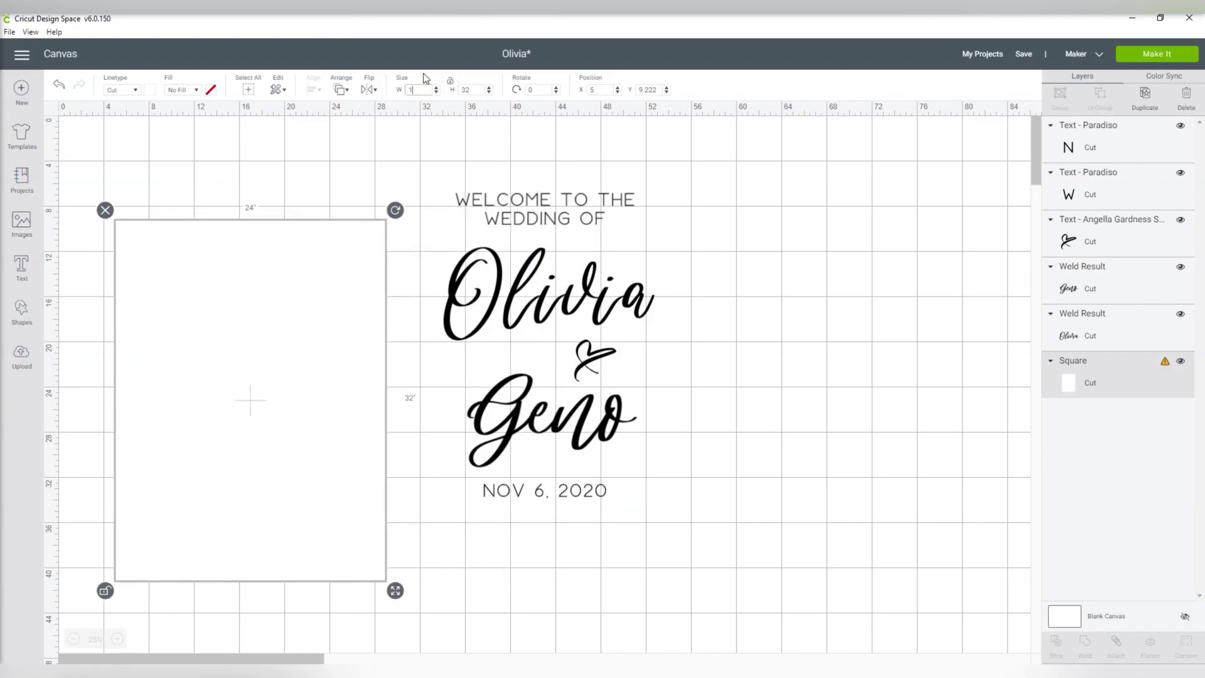
key("Tab")
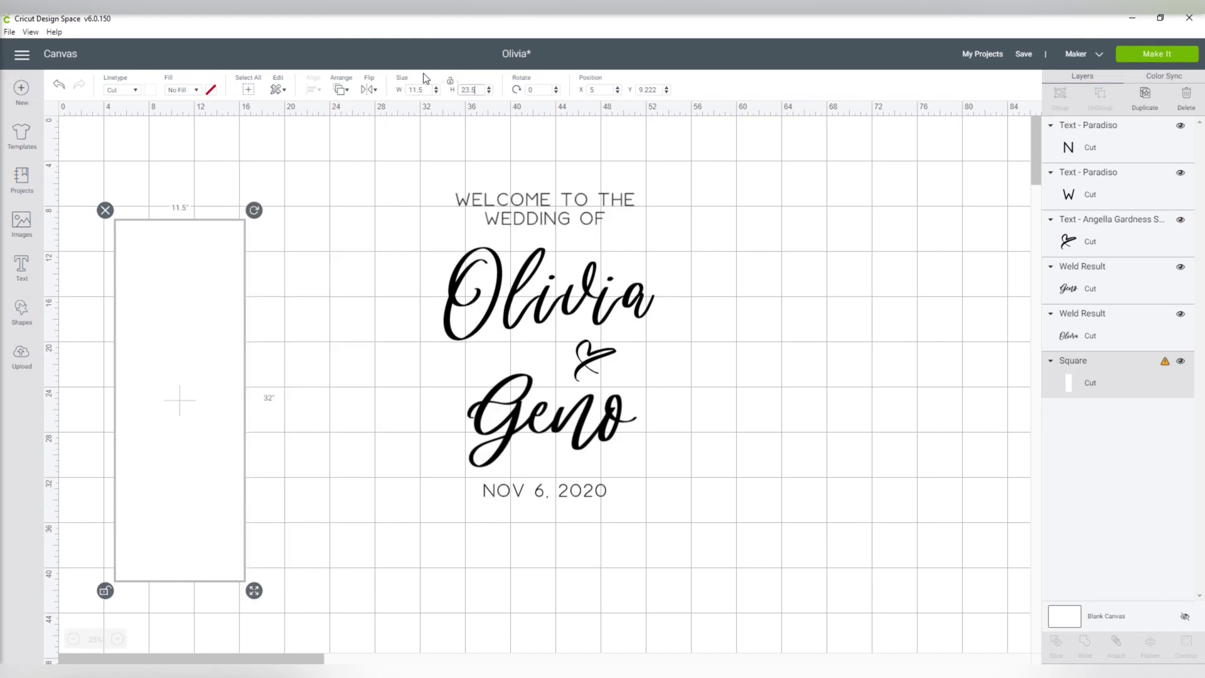
key("Return")
left_click_drag(211, 235, 487, 177)
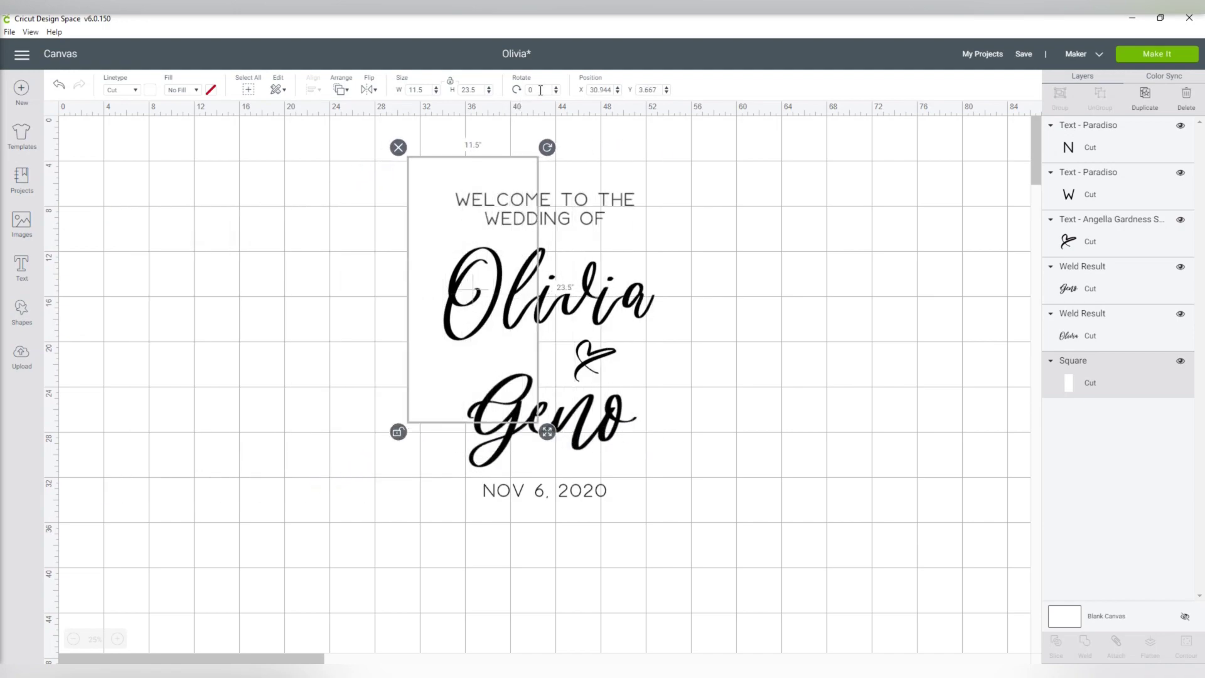
- Rotate the square 90° and position it over the heading and first name
left_click(540, 90)
type("90")
key("Return")
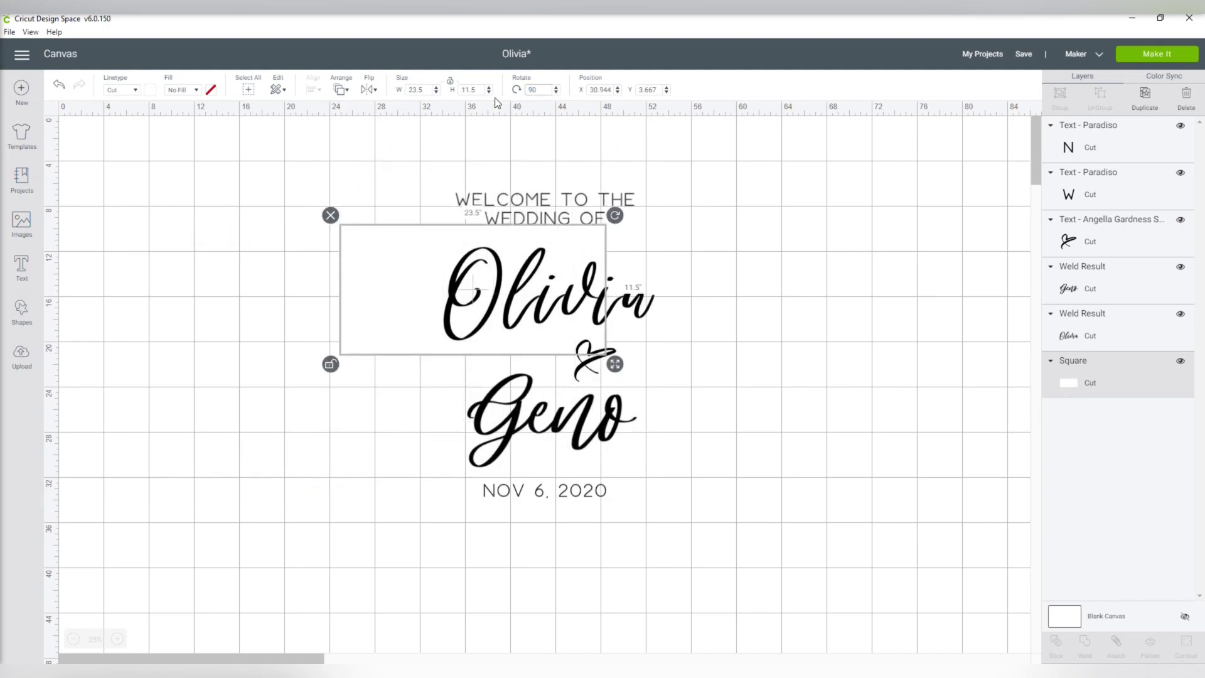
left_click_drag(375, 264, 425, 220)
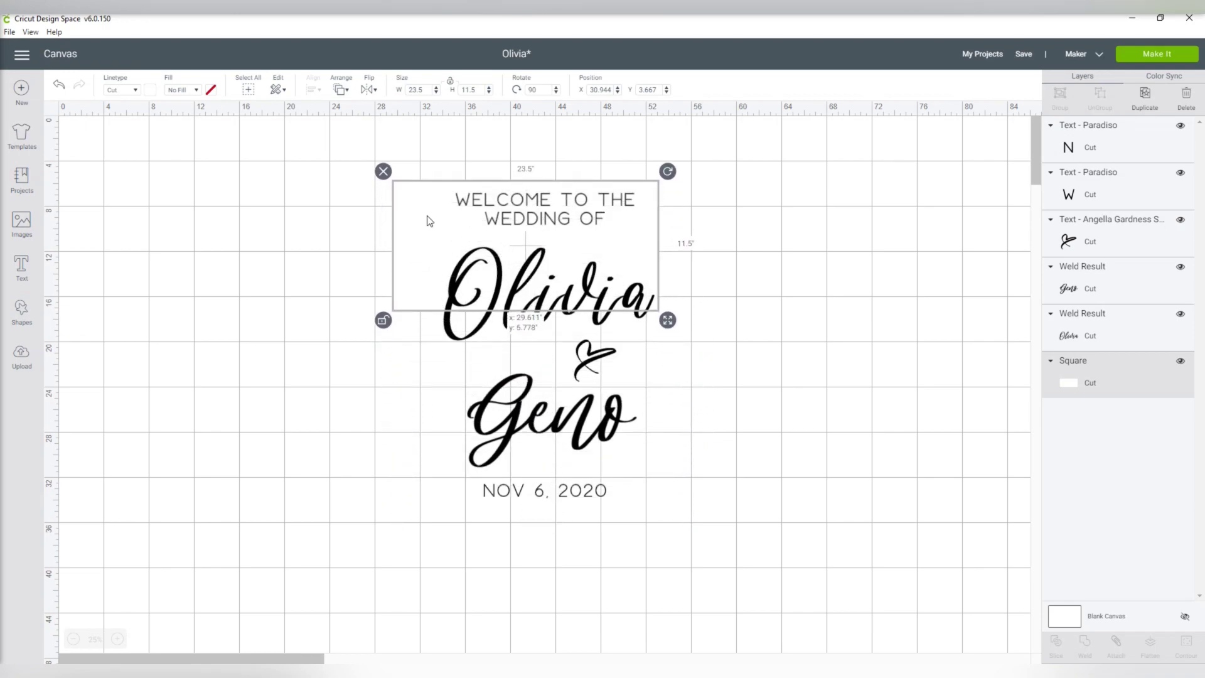
- Tighten the layout: first name up, heart onto its end, date nearer the second name
left_click_drag(444, 310, 464, 312)
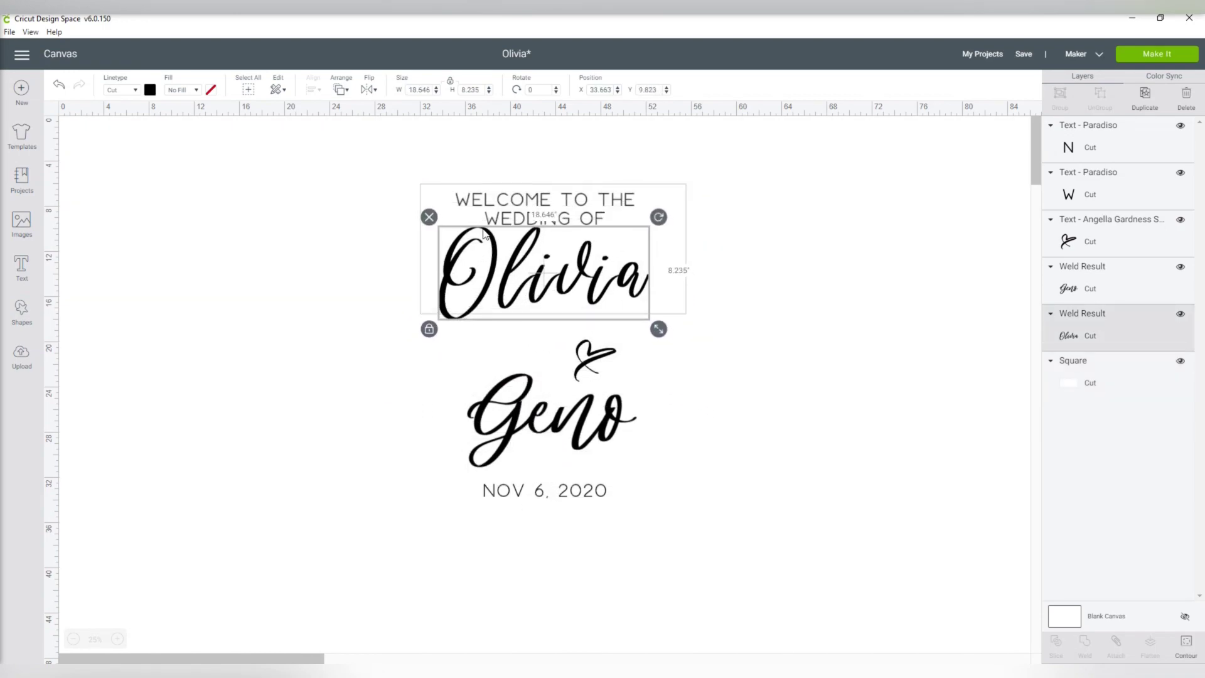
left_click(458, 188)
left_click_drag(483, 234, 492, 197)
key("Escape")
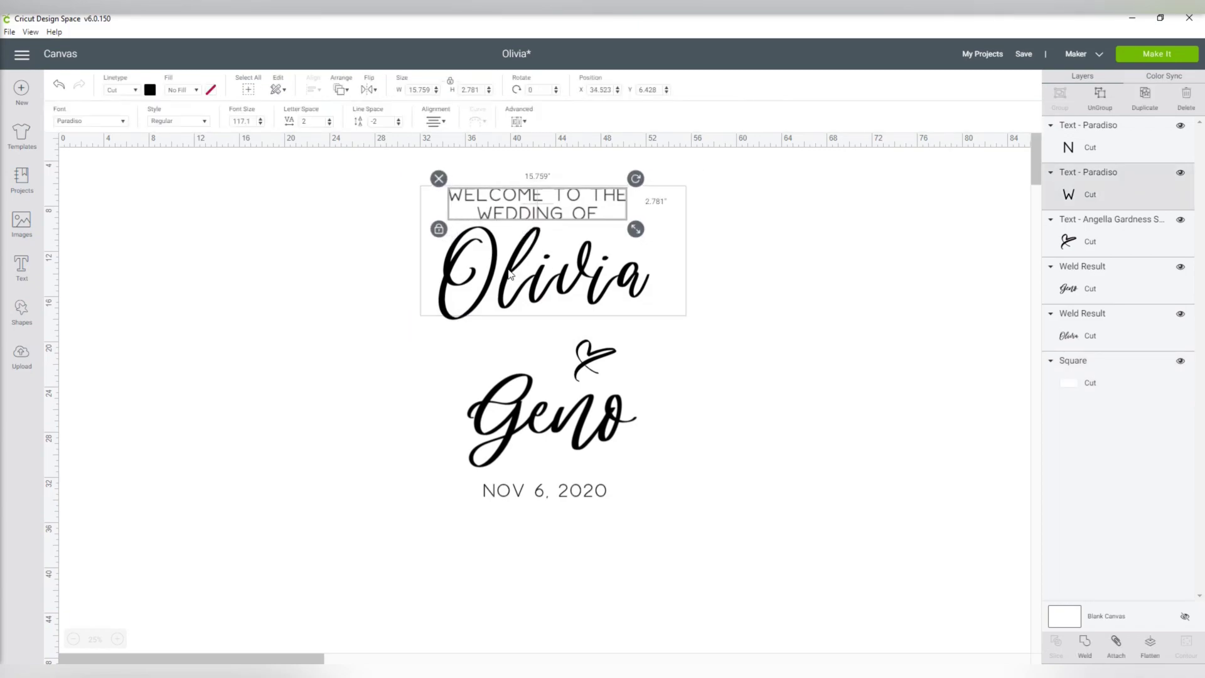
left_click_drag(510, 274, 505, 270)
left_click(722, 301)
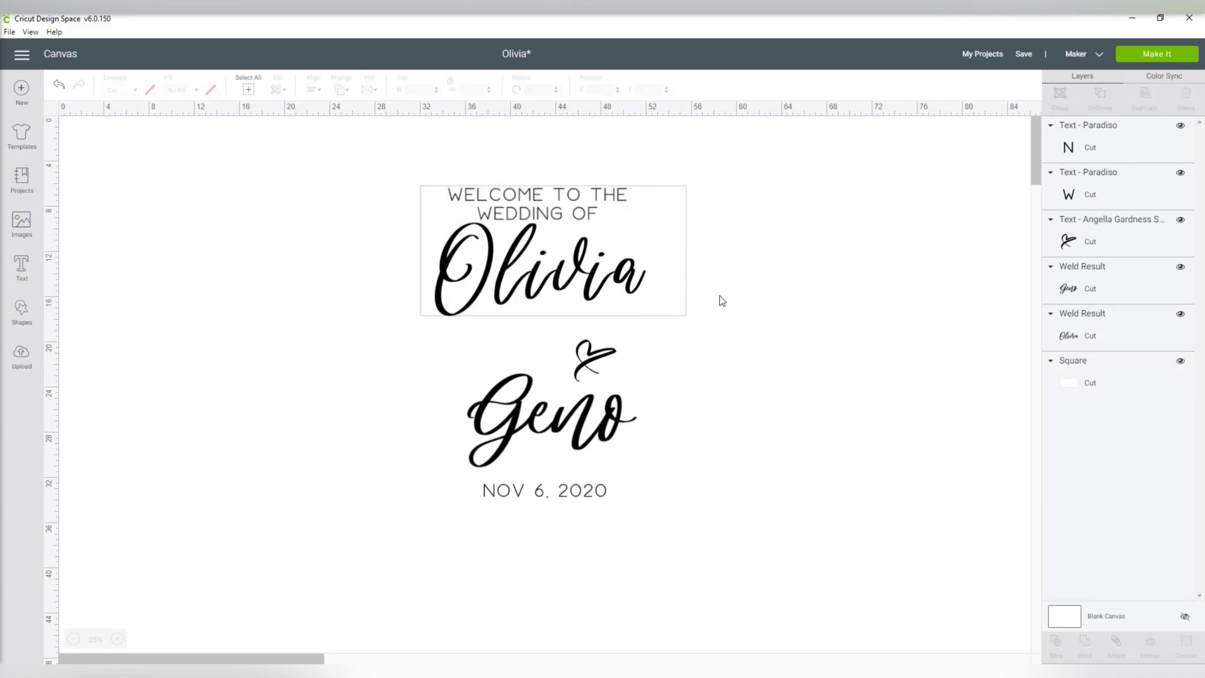
left_click_drag(599, 359, 627, 222)
left_click(805, 288)
left_click(797, 272)
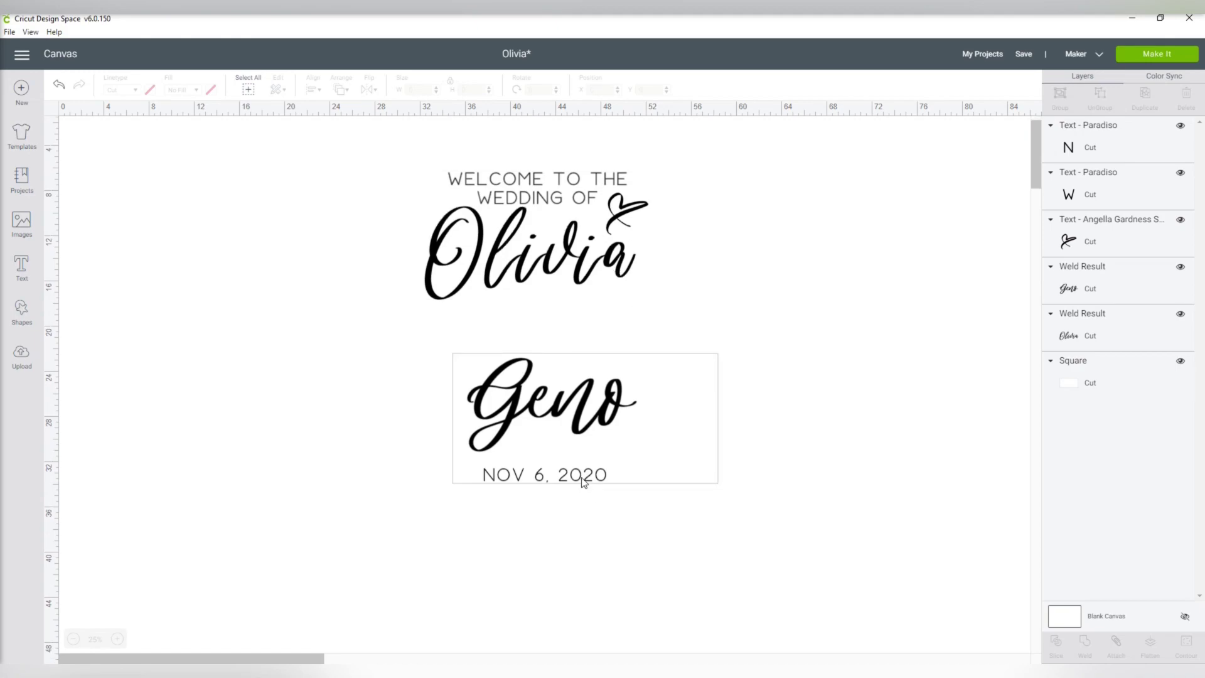
left_click_drag(584, 486, 605, 454)
left_click(594, 521)
left_click_drag(685, 380, 849, 512)
- Attach second name with date, and heading with heart and first name; delete the blank rectangle
left_click_drag(448, 354, 545, 480)
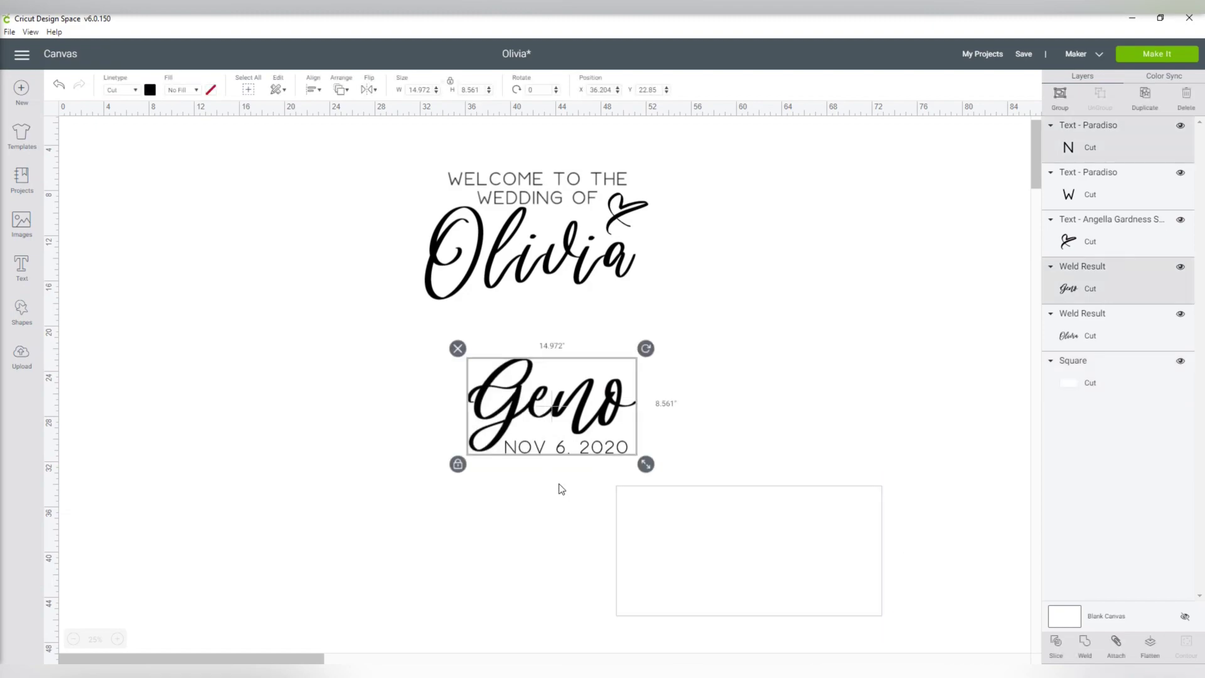
left_click(1116, 644)
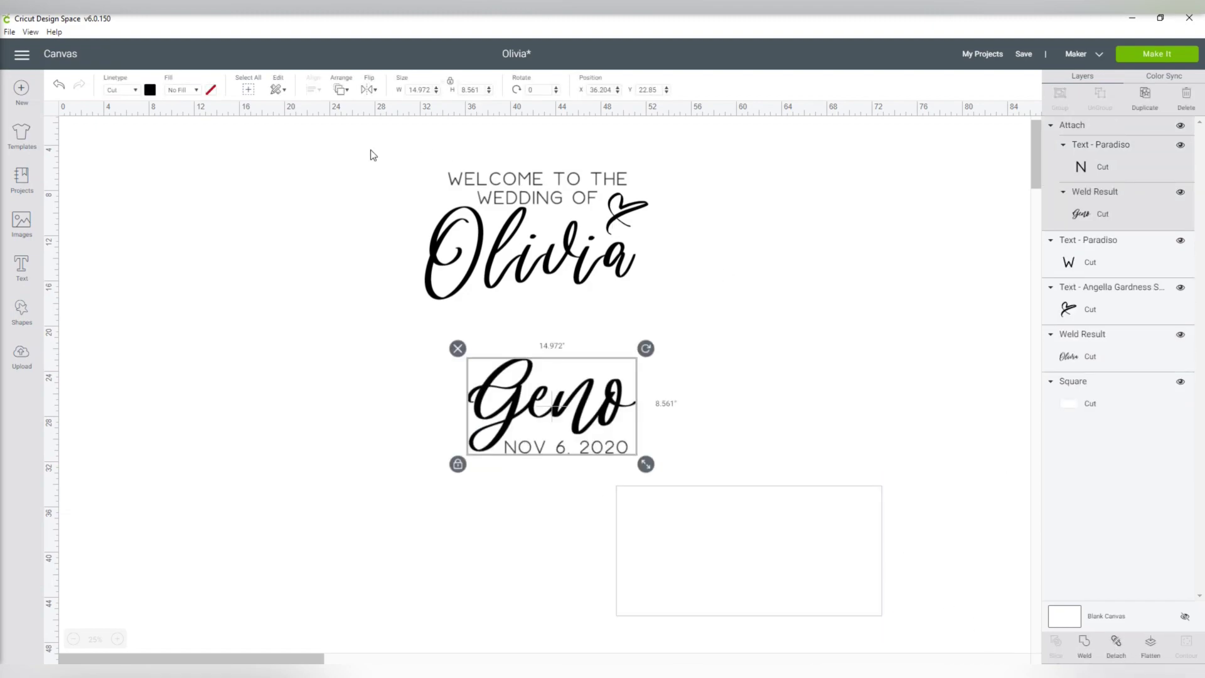
left_click_drag(371, 155, 687, 314)
left_click(1118, 638)
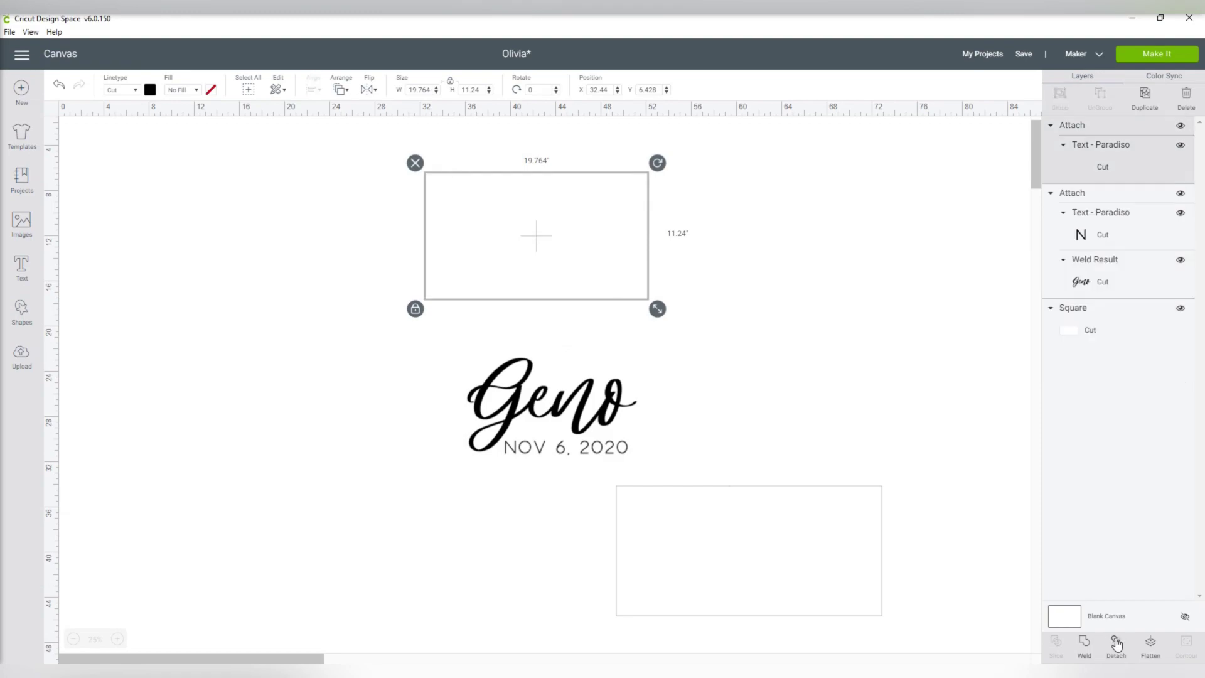
left_click(765, 556)
left_click(614, 477)
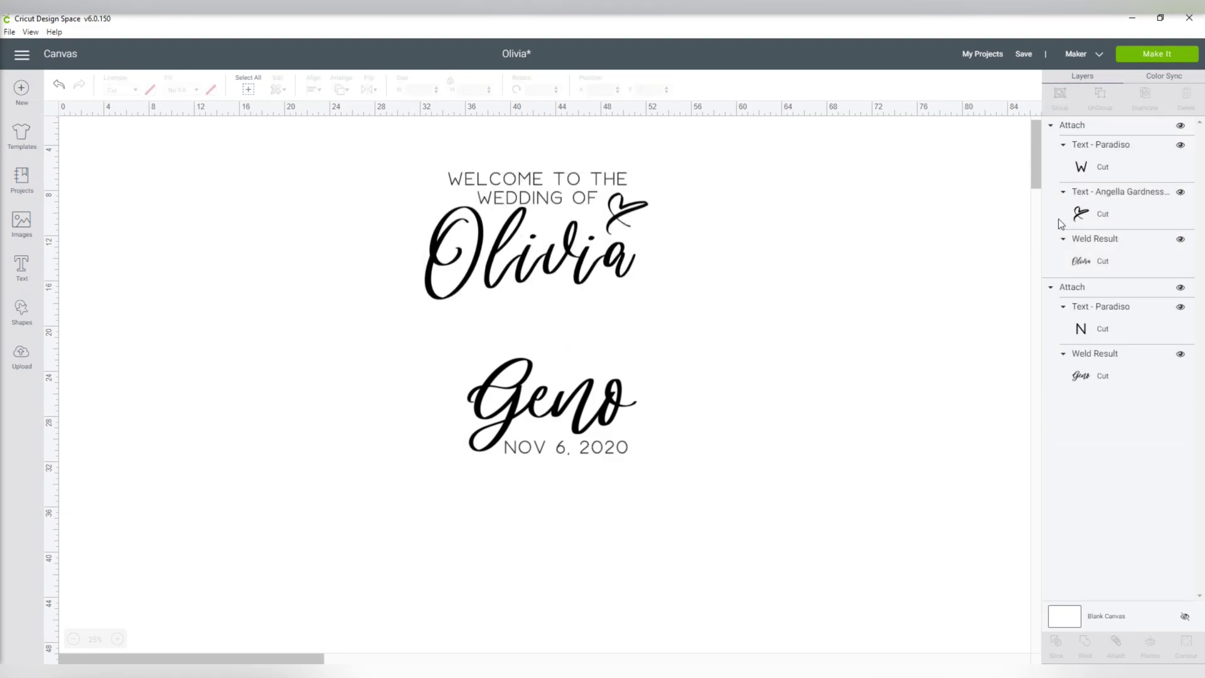
- Send the design to two 12×24 mats and preview the second mat's script name
left_click(1153, 56)
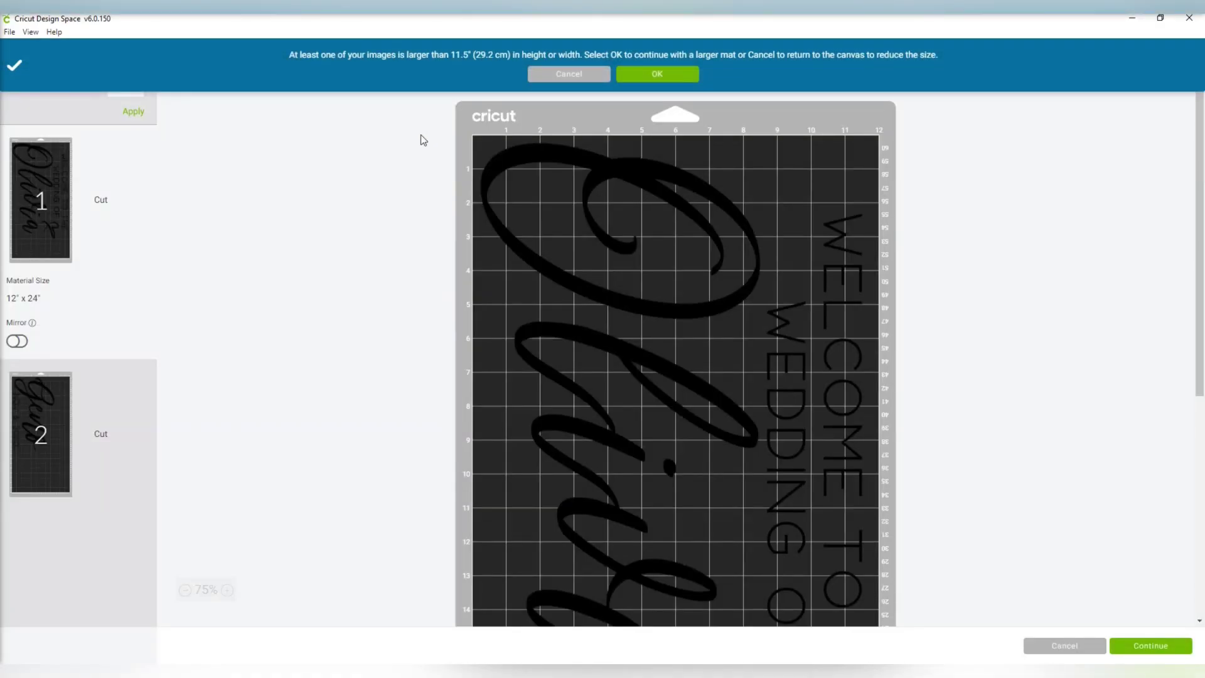
left_click(652, 74)
scroll(383, 317, "down", 5)
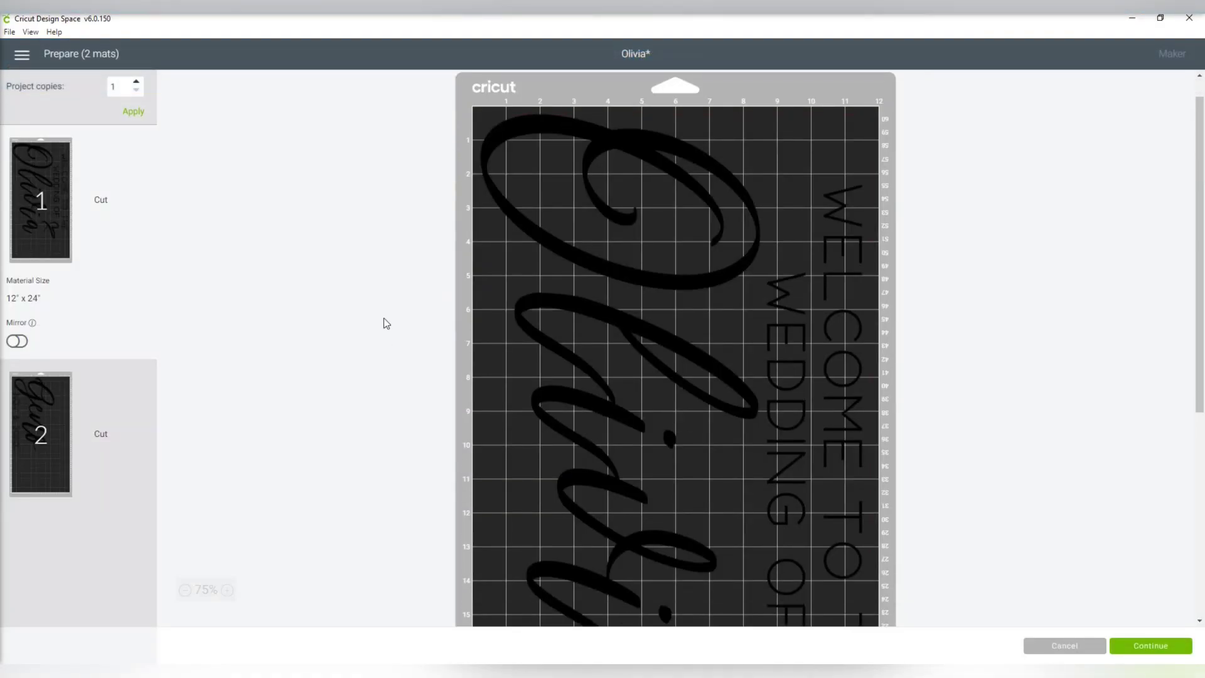
left_click(79, 404)
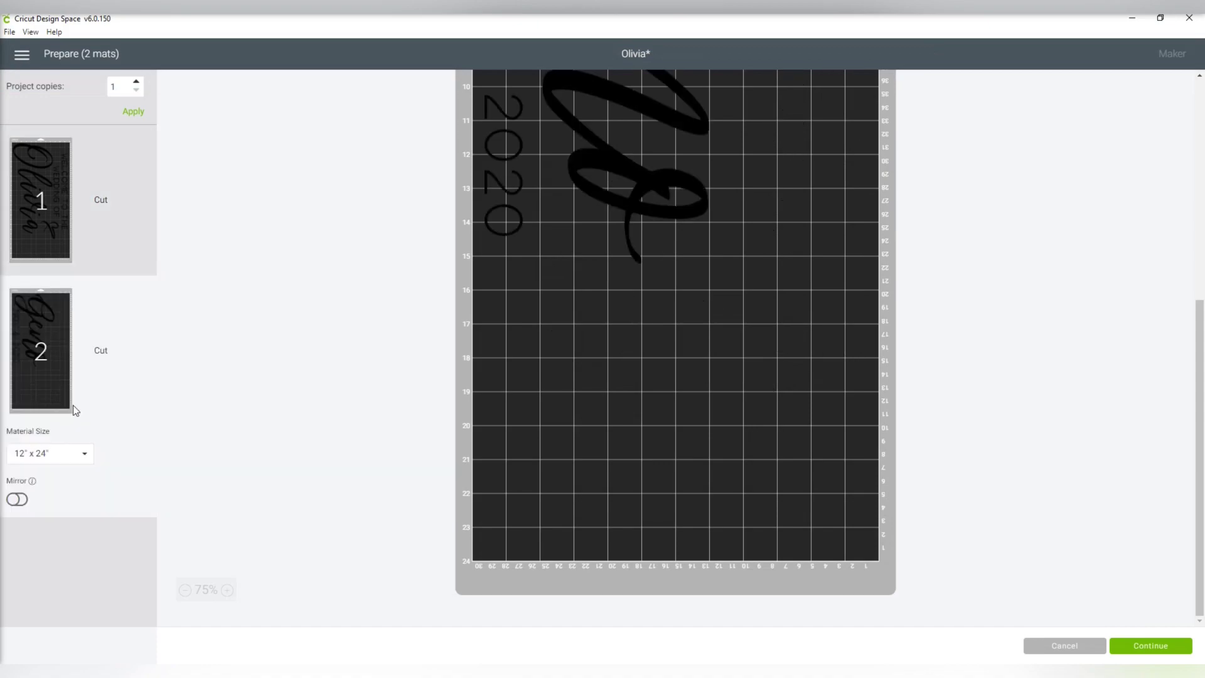
- Set the base material to Premium Outdoor Vinyl for cutting
scroll(557, 300, "up", 5)
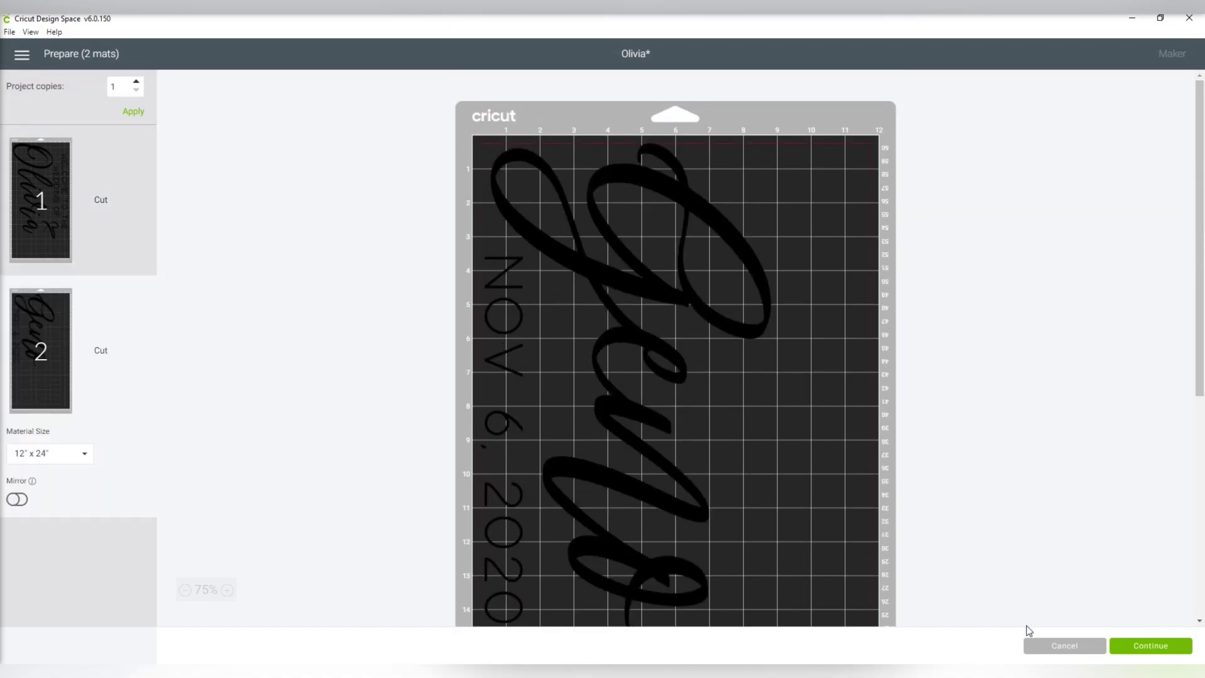
left_click(1140, 649)
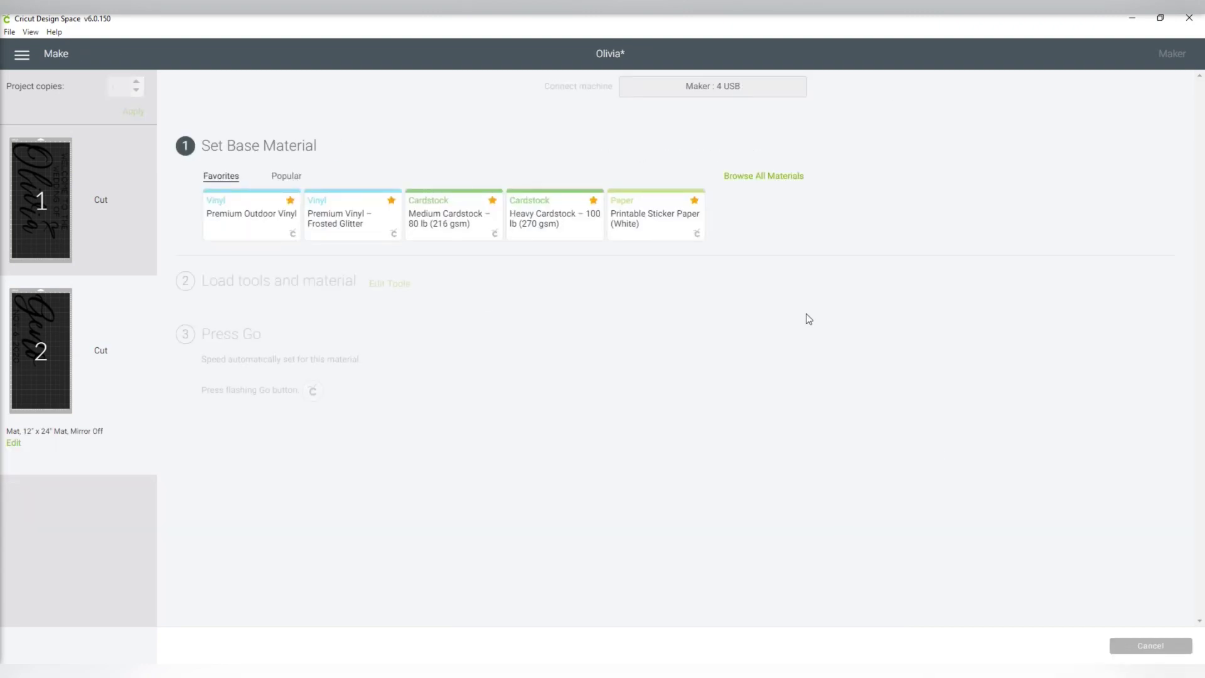
left_click(244, 224)
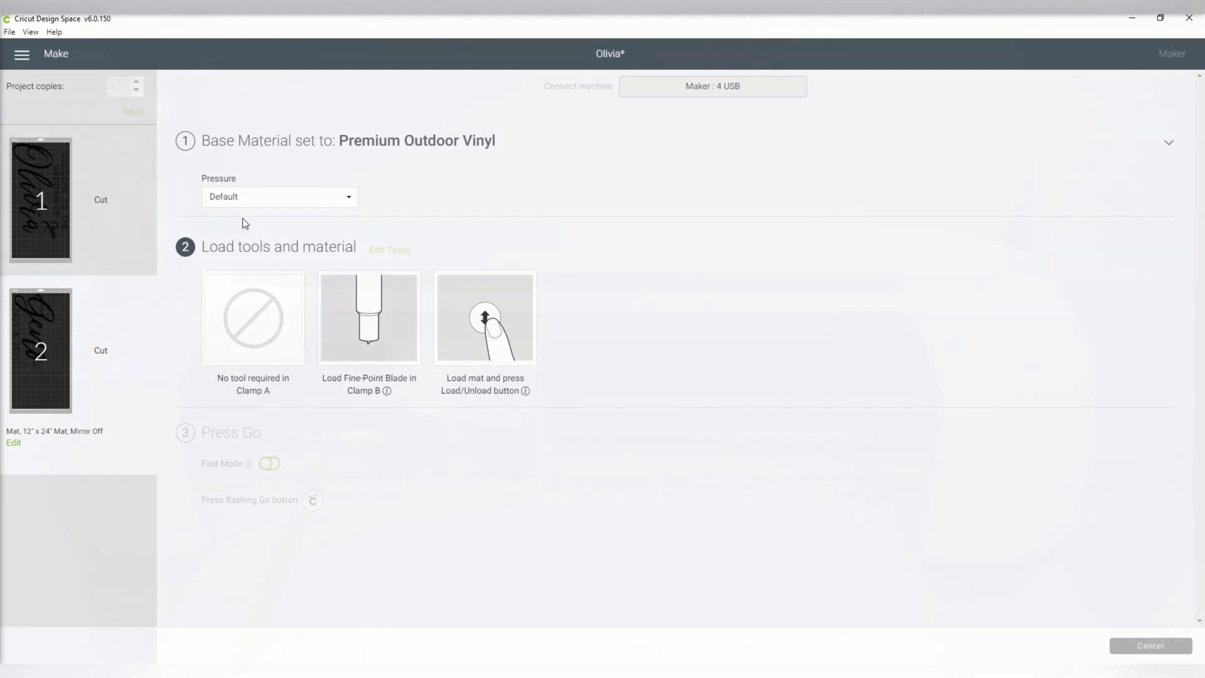